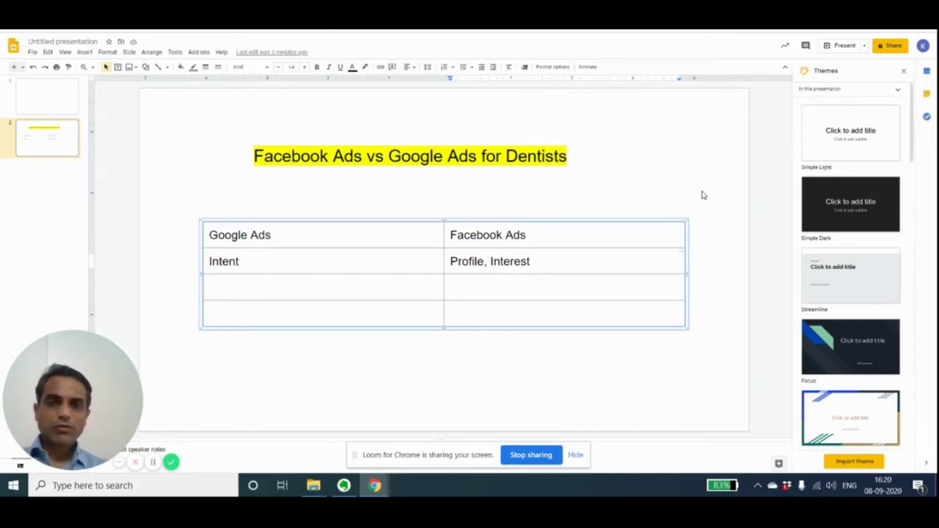
# Step: Examine the paid ads heading the Google search results for "kids dentists in charni road"
pyautogui.click(153, 466)
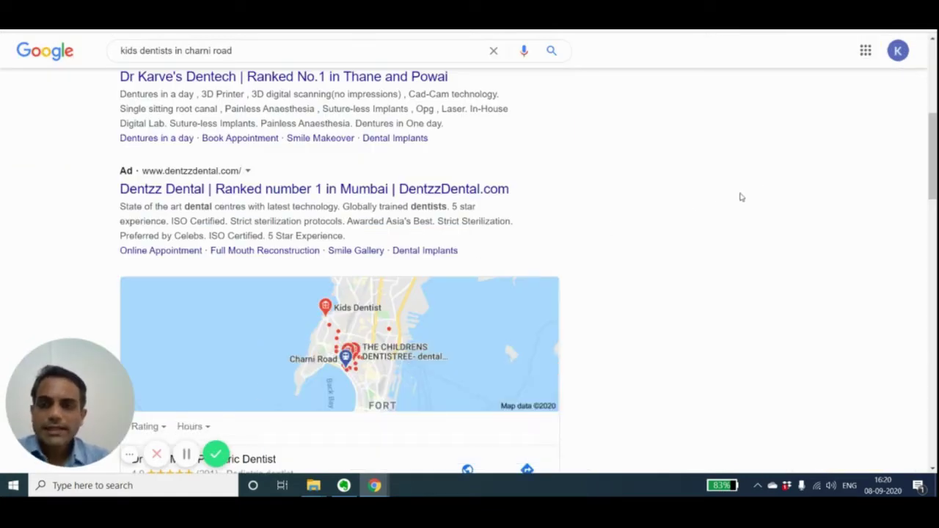
pyautogui.scroll(3, 738, 195)
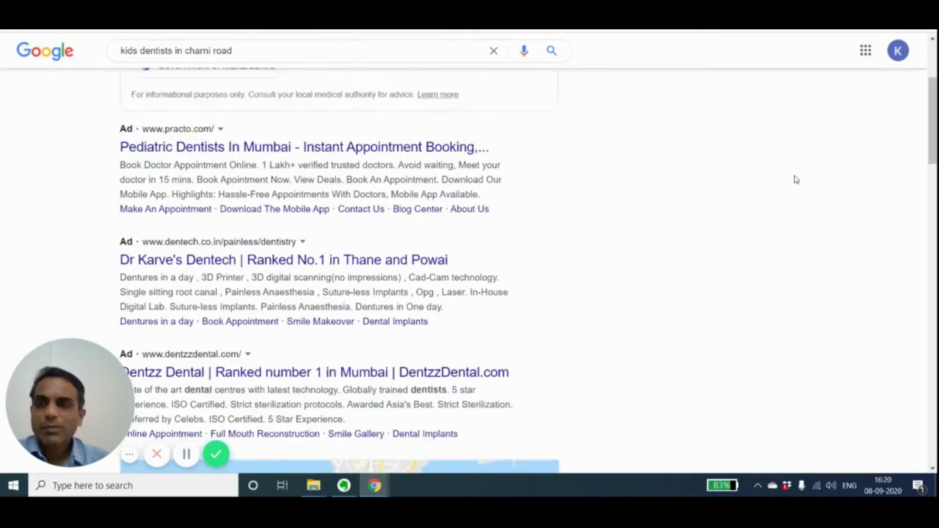
pyautogui.scroll(3, 795, 179)
pyautogui.scroll(-1, 756, 171)
pyautogui.scroll(1, 756, 171)
pyautogui.scroll(-1, 756, 171)
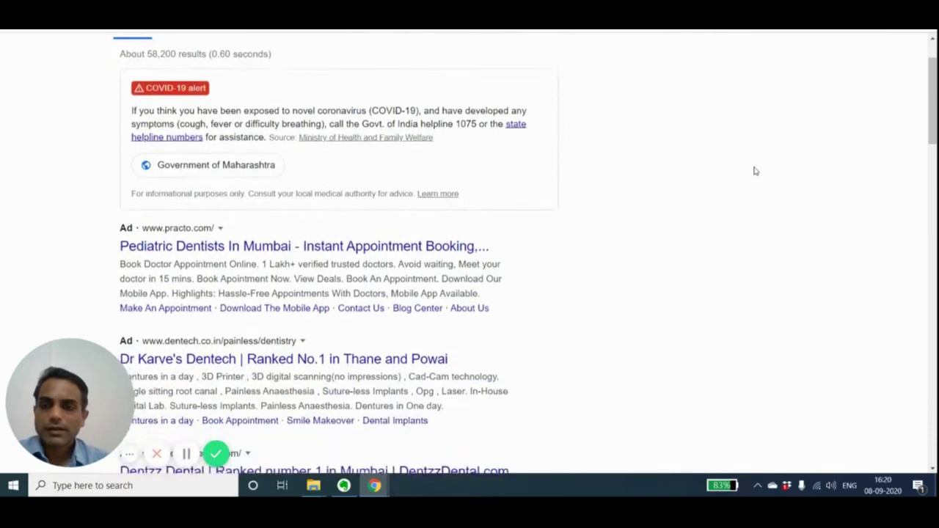
pyautogui.scroll(1, 756, 171)
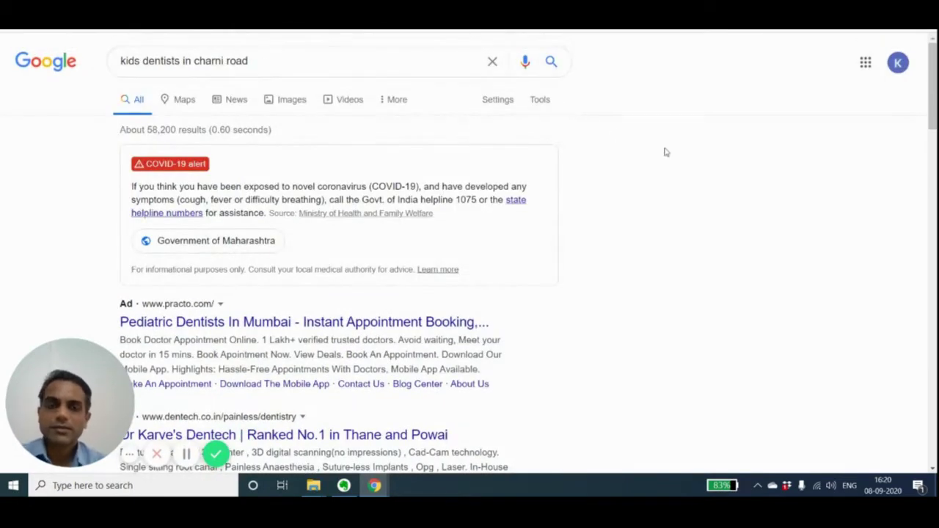
pyautogui.scroll(-2, 676, 153)
pyautogui.scroll(2, 694, 157)
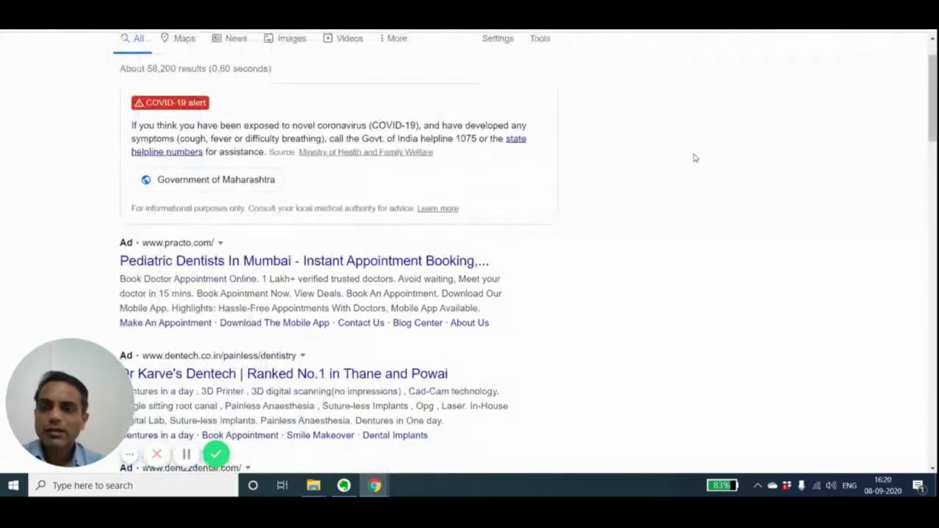
# Step: Compare the local map listings of dentists with the sponsored ads in the Google search results
pyautogui.scroll(-7, 694, 156)
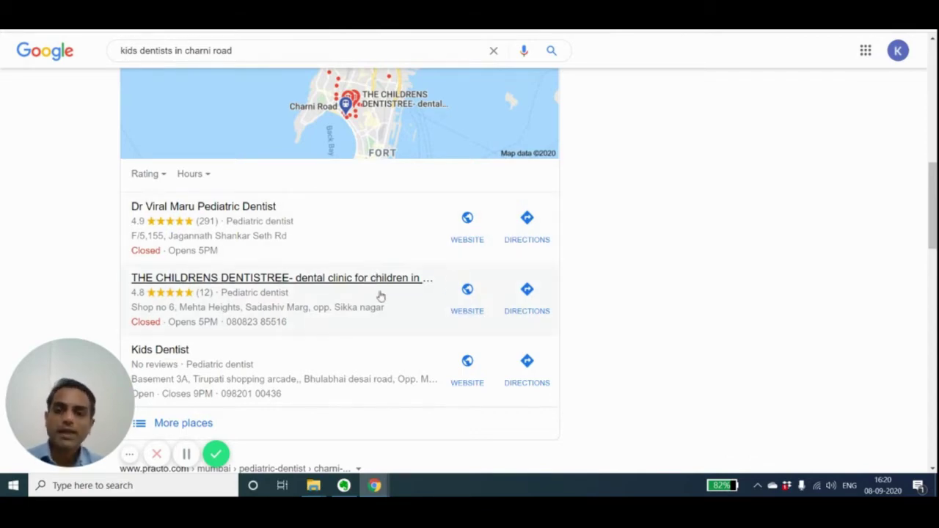
pyautogui.scroll(2, 413, 262)
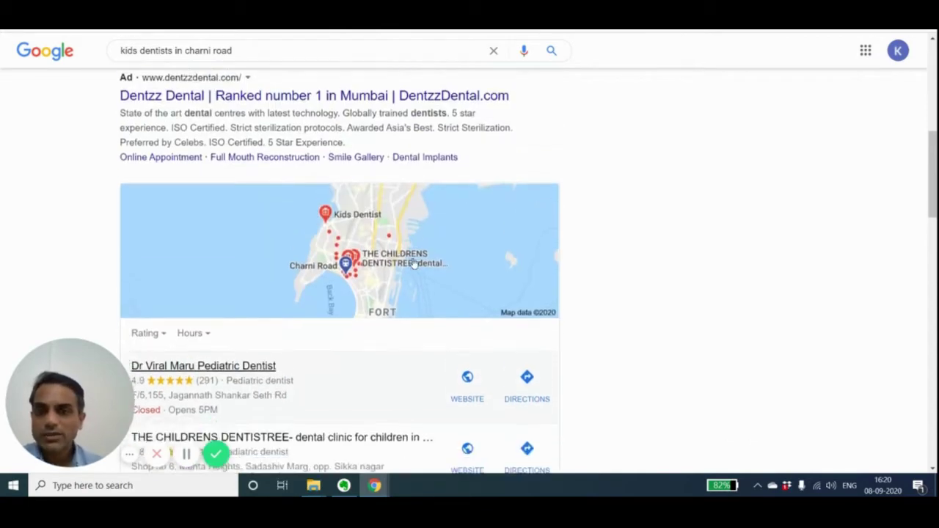
pyautogui.scroll(-2, 414, 262)
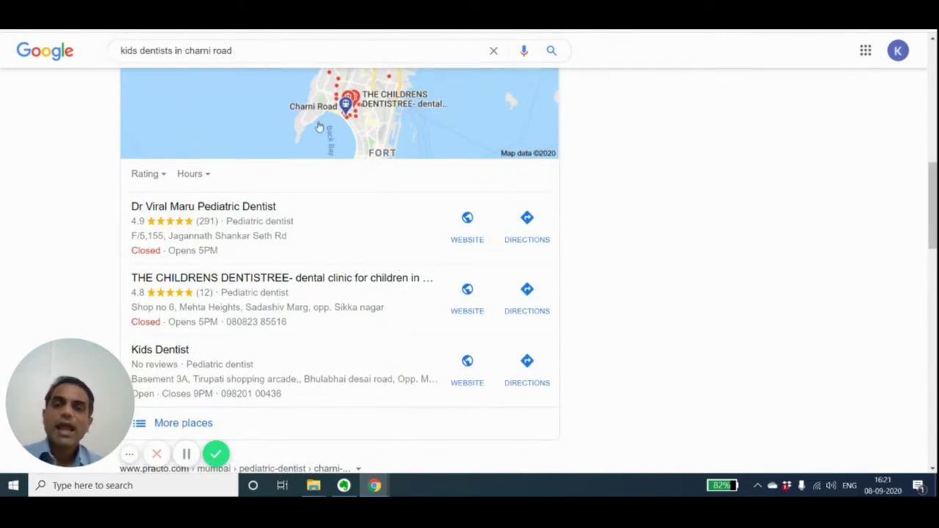
pyautogui.scroll(-1, 617, 192)
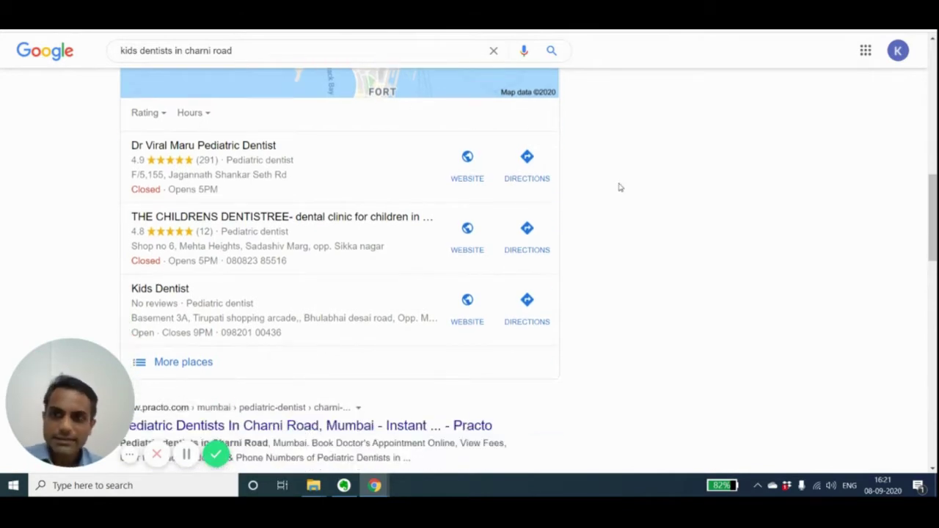
pyautogui.scroll(5, 862, 170)
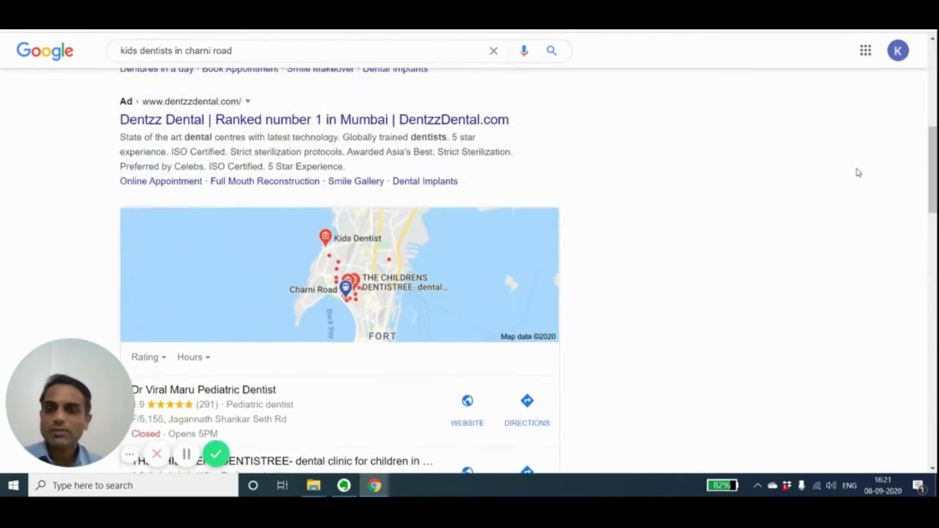
pyautogui.scroll(1, 190, 206)
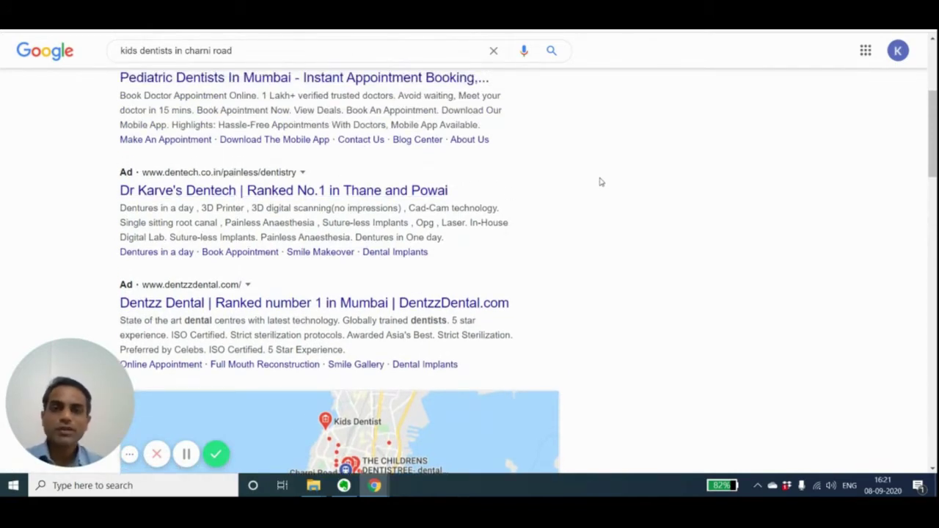
pyautogui.scroll(-7, 601, 182)
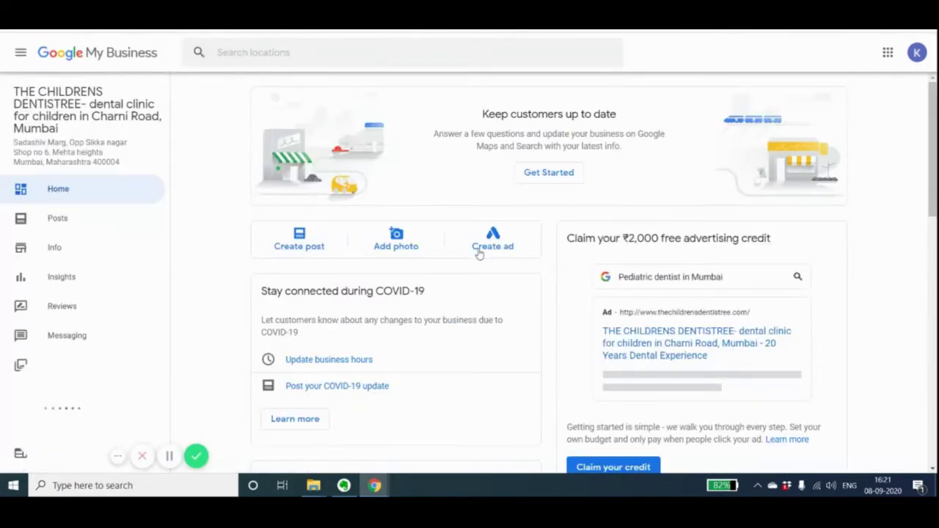
# Step: Look over the clinic's Google My Business home page and start creating an ad from there
pyautogui.scroll(-2, 479, 254)
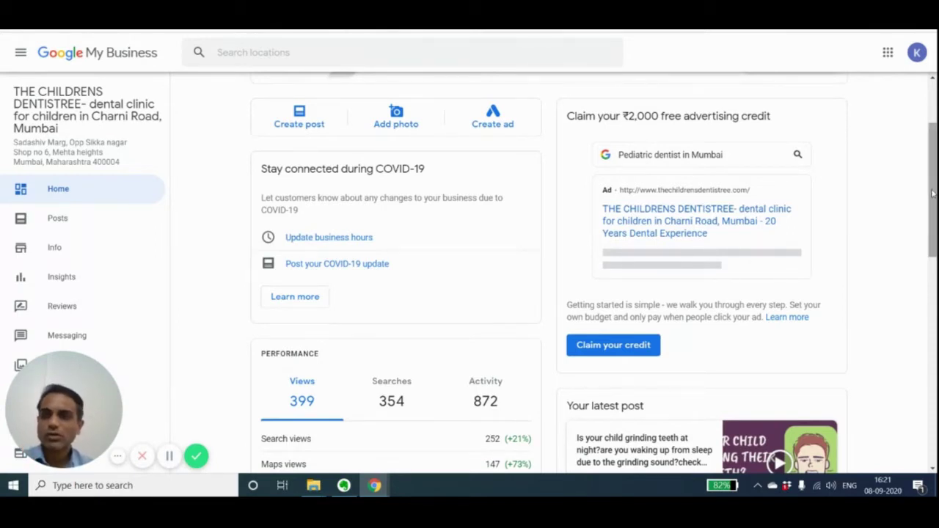
pyautogui.scroll(1, 932, 193)
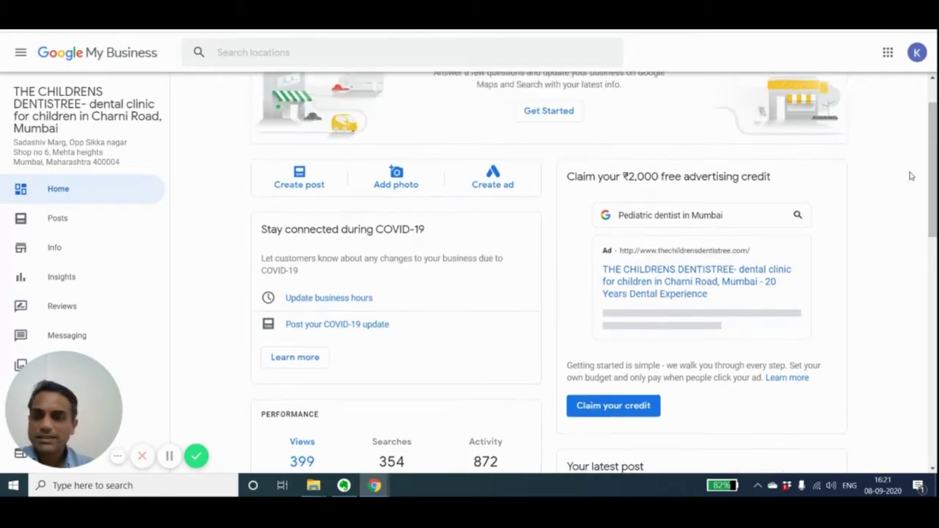
pyautogui.scroll(-3, 912, 176)
pyautogui.scroll(-1, 101, 249)
pyautogui.scroll(-3, 100, 250)
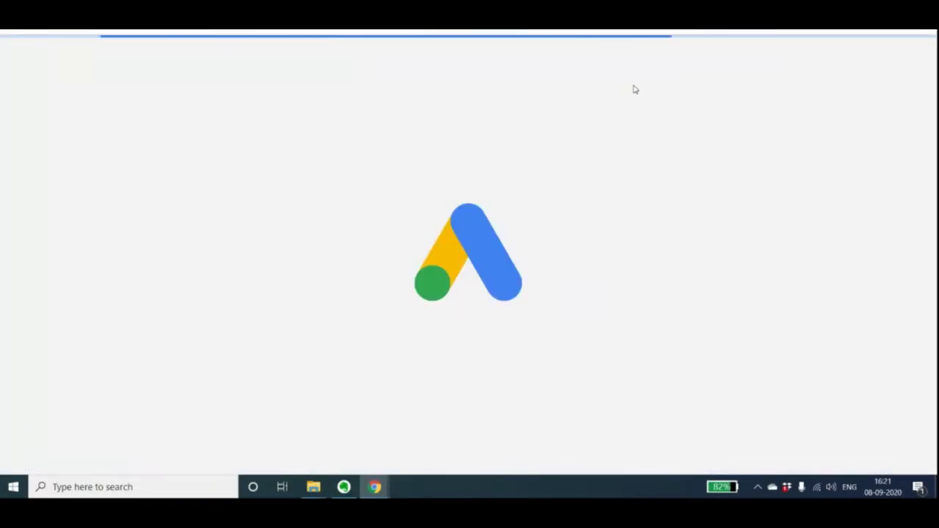
pyautogui.hotkey('alt', 'Left')
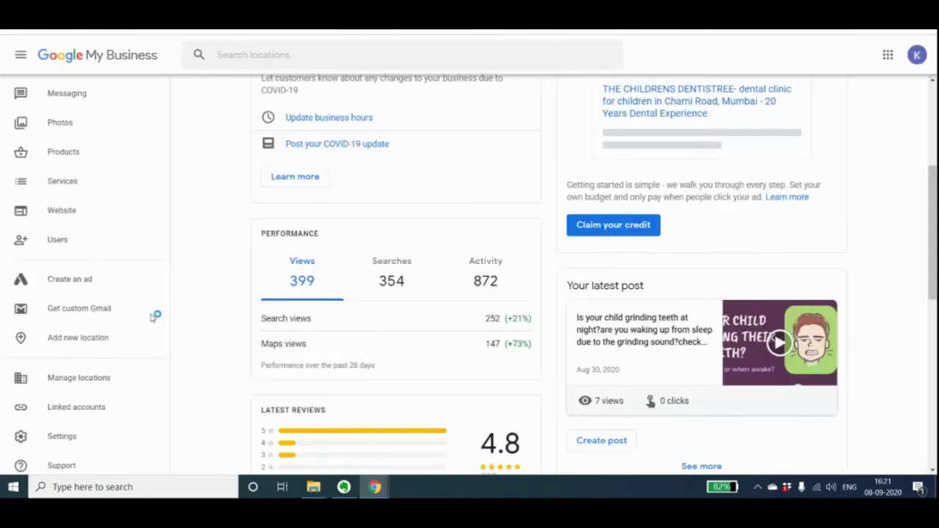
pyautogui.click(88, 282)
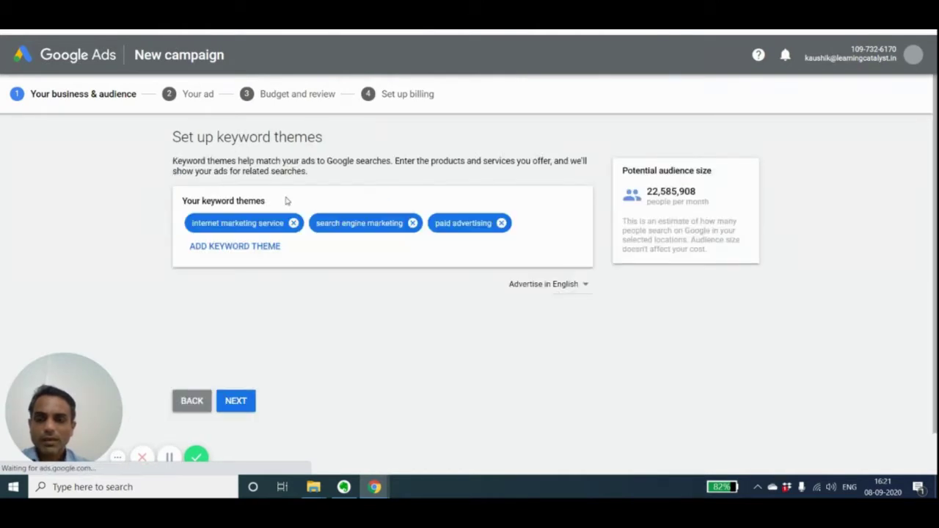
# Step: Remove the keyword themes internet marketing service, search engine marketing and paid advertising from the new campaign
pyautogui.click(293, 223)
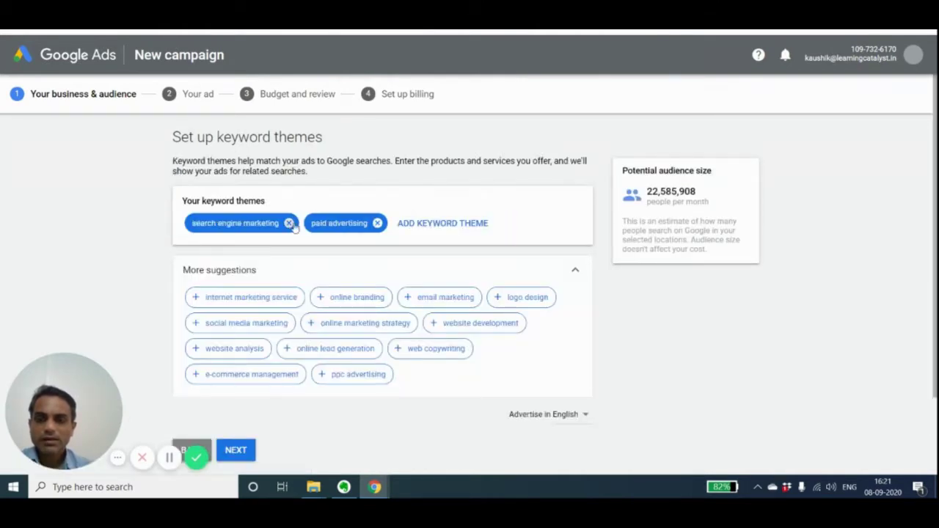
pyautogui.click(293, 223)
pyautogui.click(258, 224)
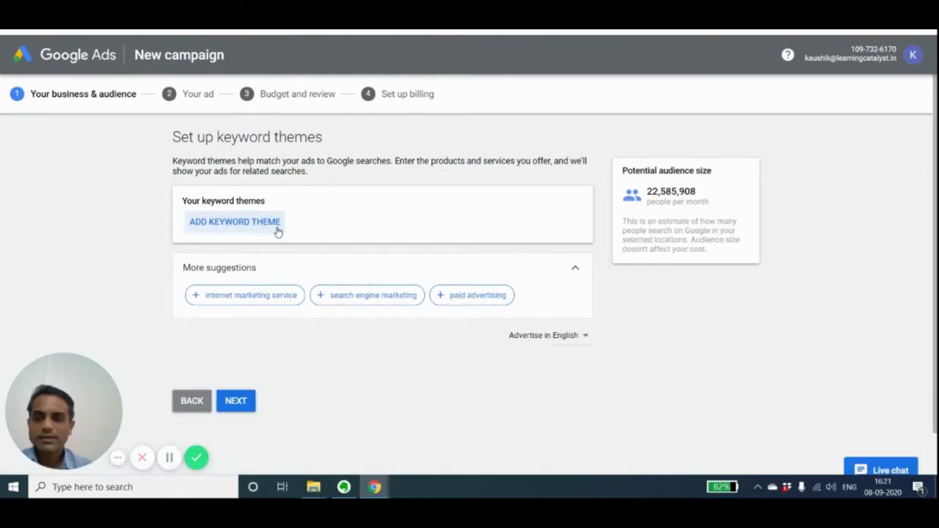
# Step: Look up "kids denti" as a new keyword theme and add the suggestion paediatric dentist
pyautogui.click(272, 228)
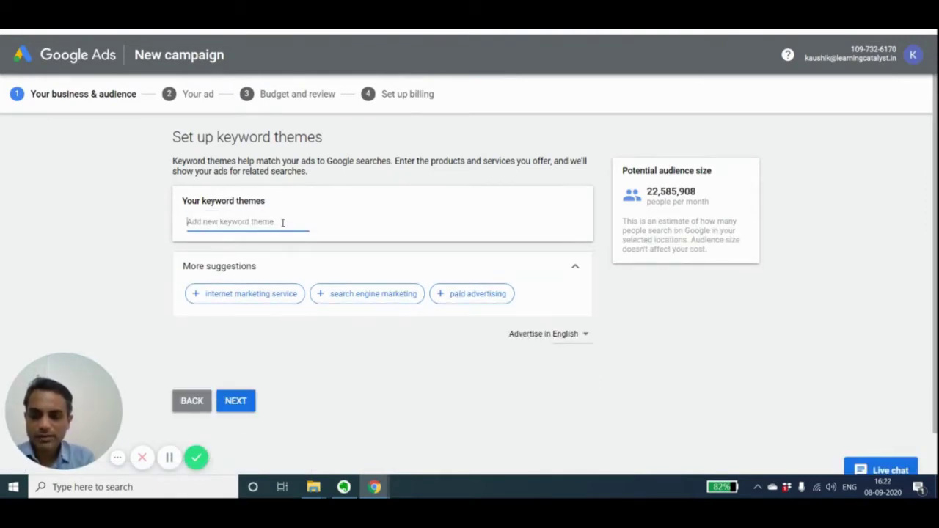
pyautogui.write('ser')
pyautogui.press('BackSpace')
pyautogui.press('BackSpace')
pyautogui.press('BackSpace')
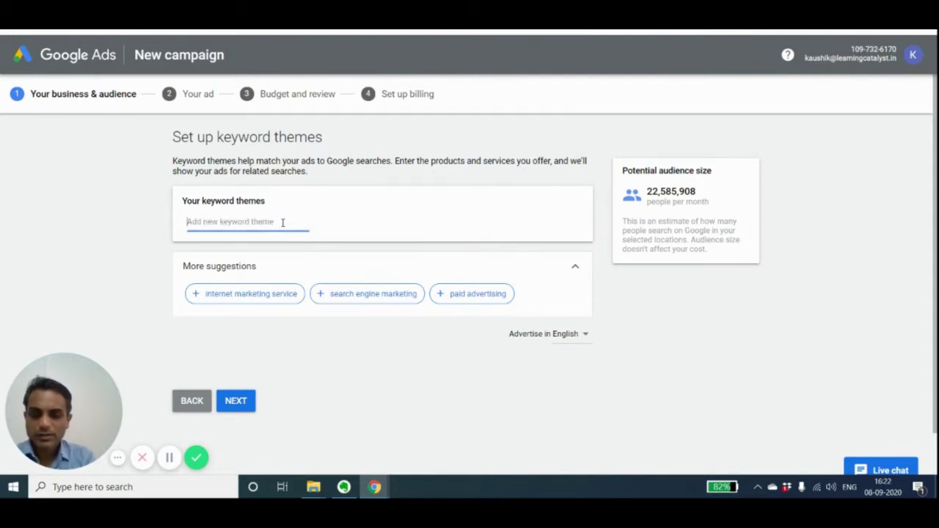
pyautogui.write('kids den')
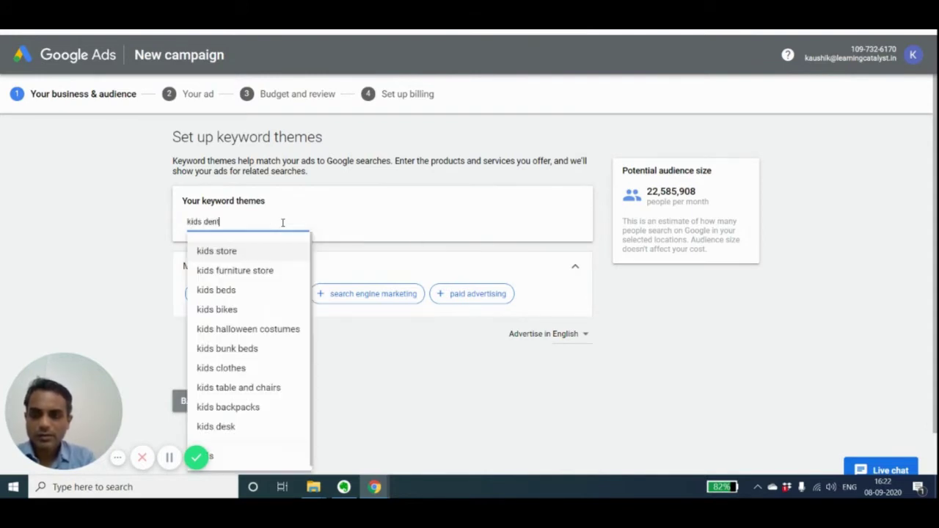
pyautogui.write('ti')
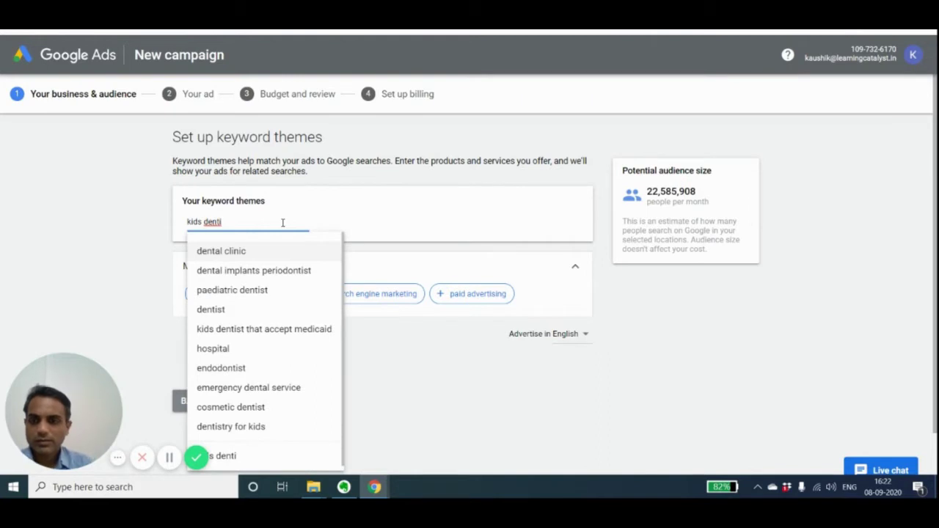
pyautogui.click(253, 291)
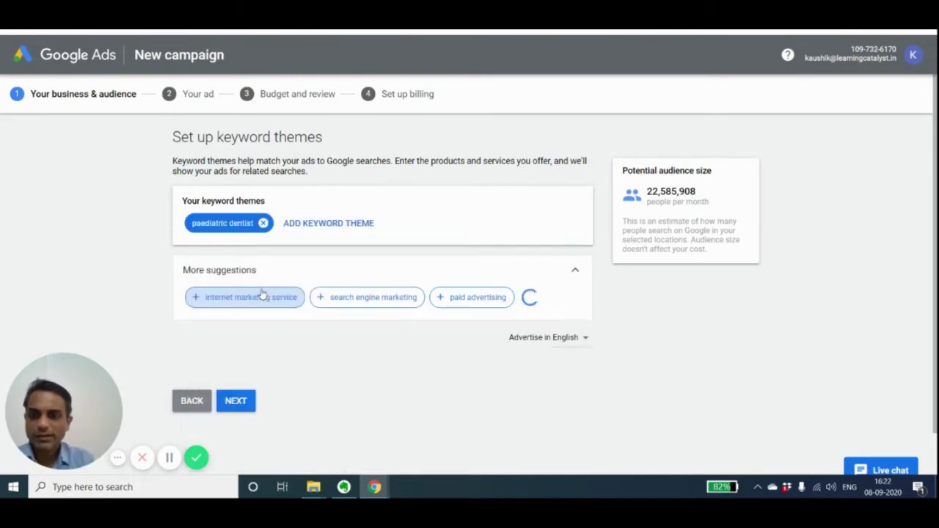
# Step: Add the suggested keyword theme "kids dentist that accept medicaid" to the campaign
pyautogui.click(316, 233)
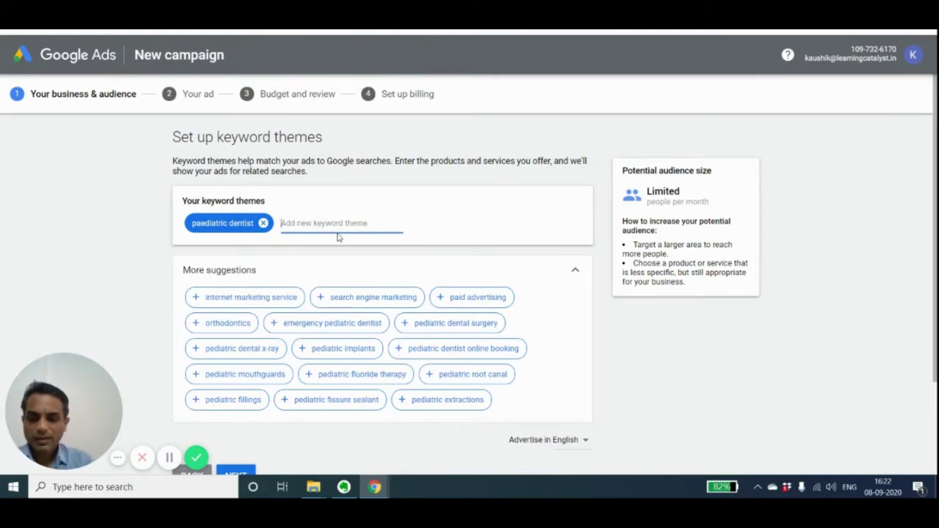
pyautogui.write('kids de')
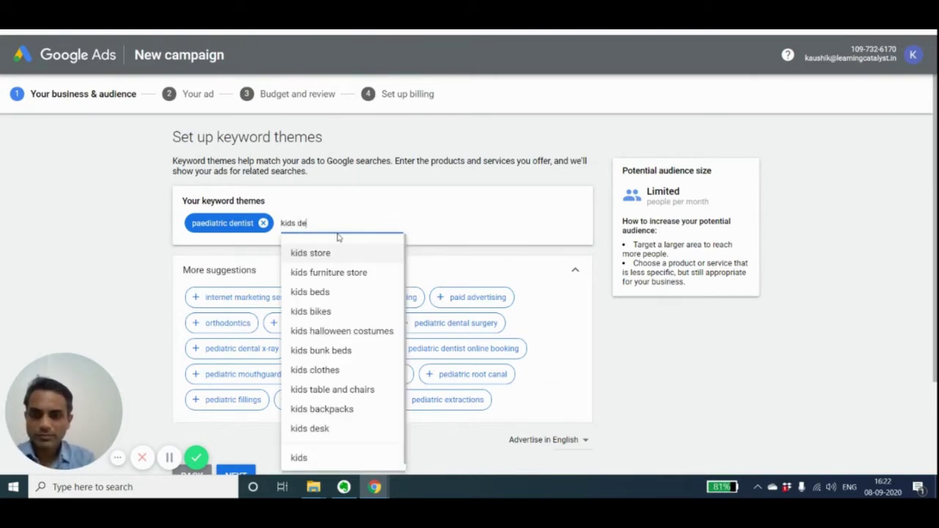
pyautogui.write('nti')
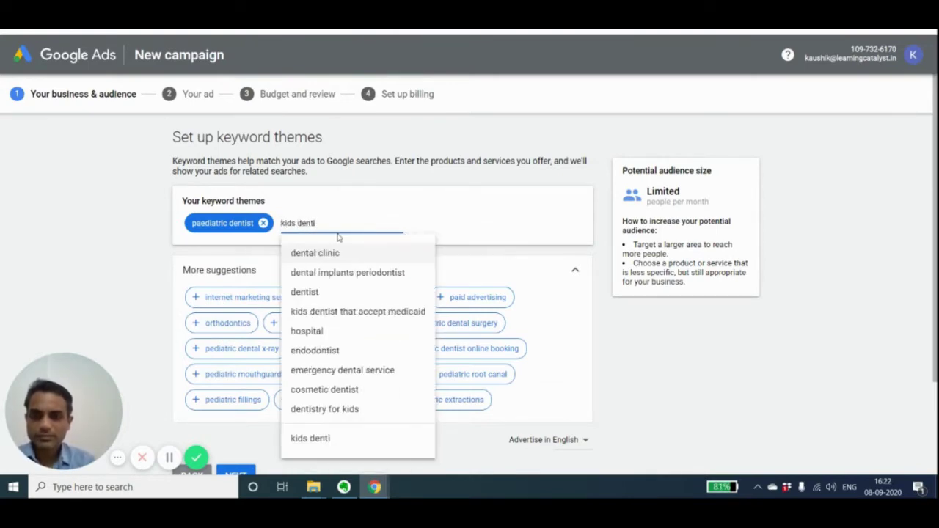
pyautogui.click(345, 314)
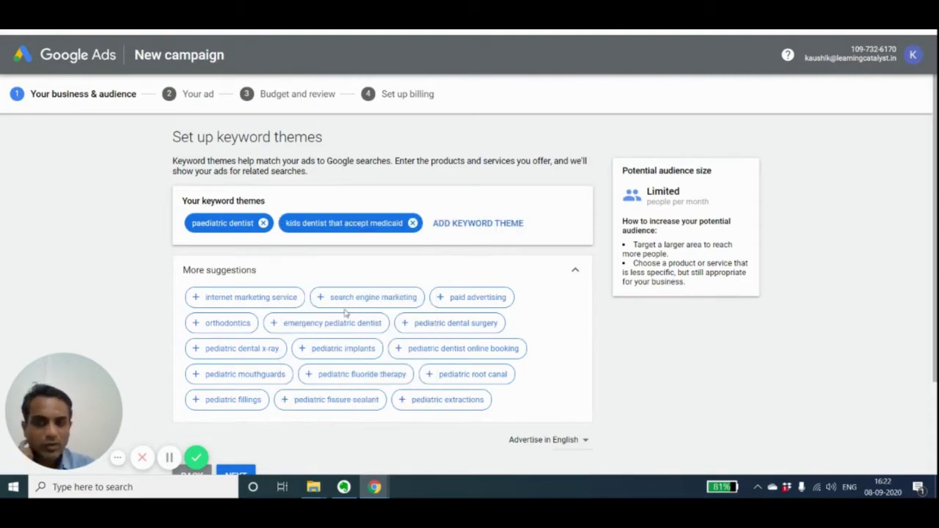
# Step: Add pediatric fillings and pediatric mouthguards from the suggested keyword themes
pyautogui.click(468, 226)
pyautogui.click(782, 251)
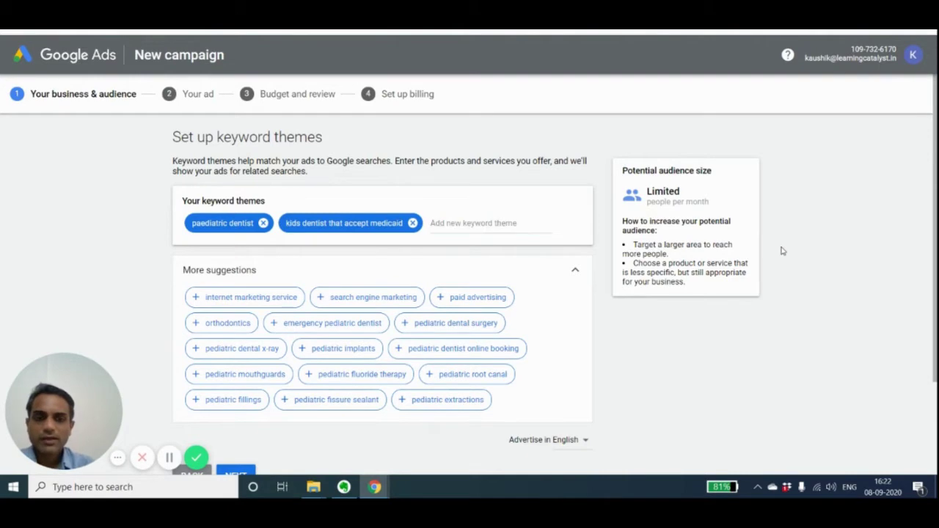
pyautogui.scroll(-2, 456, 227)
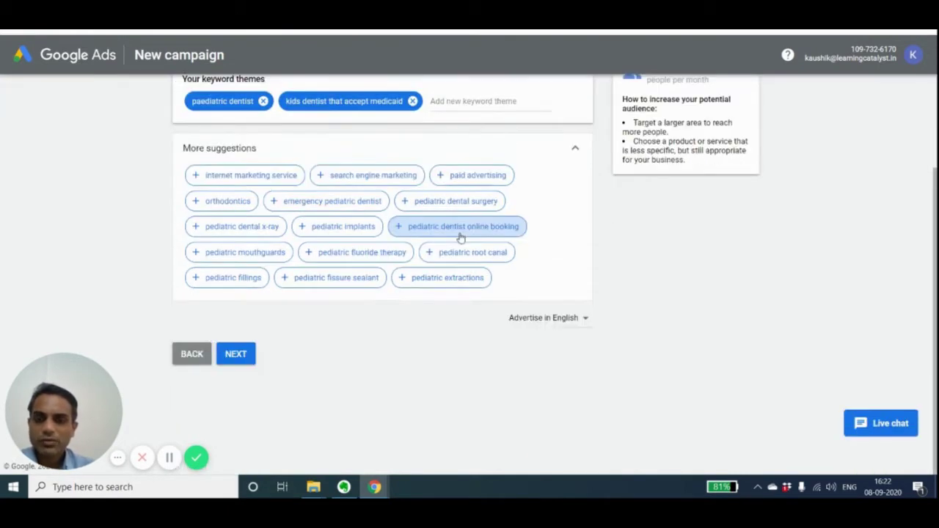
pyautogui.scroll(2, 338, 224)
pyautogui.scroll(-2, 346, 212)
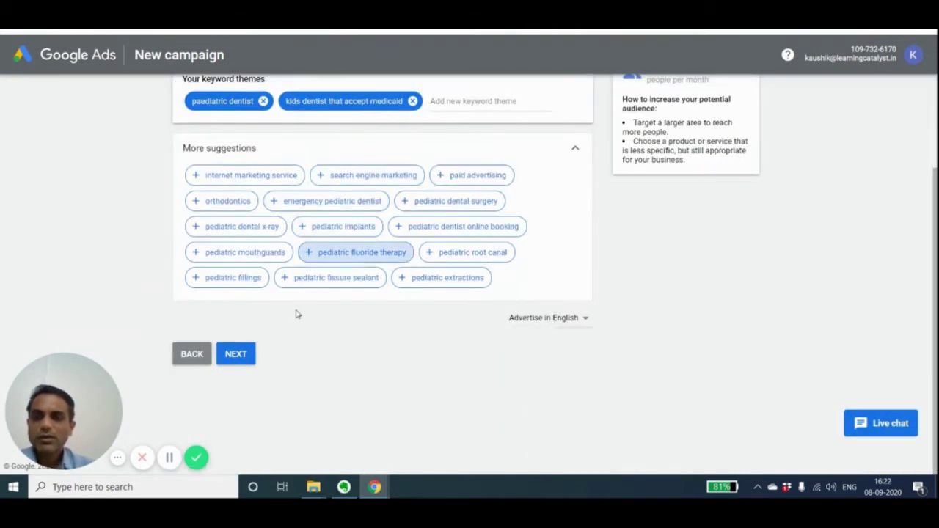
pyautogui.click(245, 273)
pyautogui.click(251, 272)
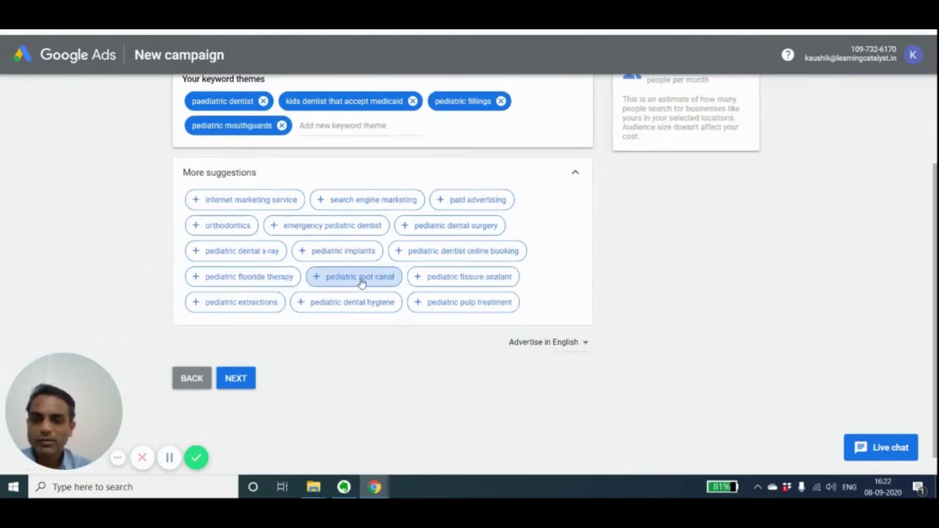
# Step: Continue to the ad-writing stage and review the proposed headlines, descriptions and ad preview
pyautogui.click(237, 380)
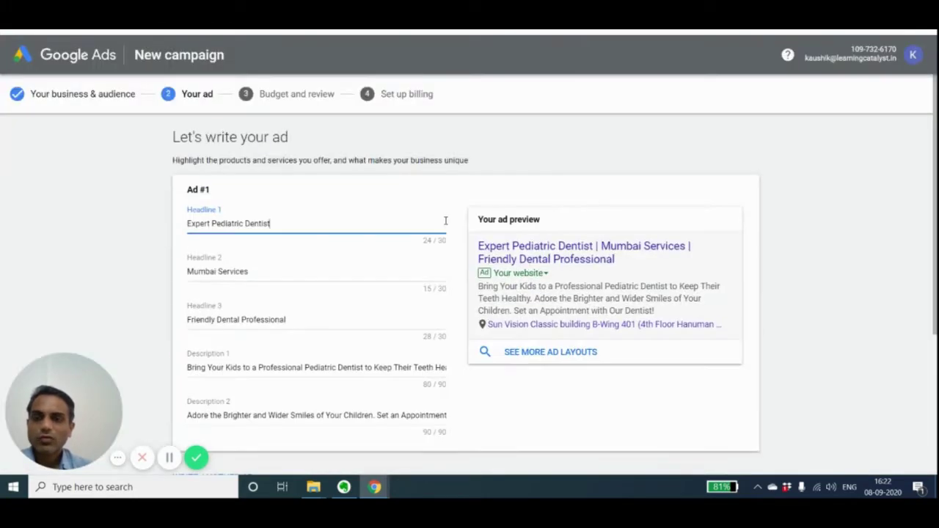
pyautogui.scroll(-1, 364, 267)
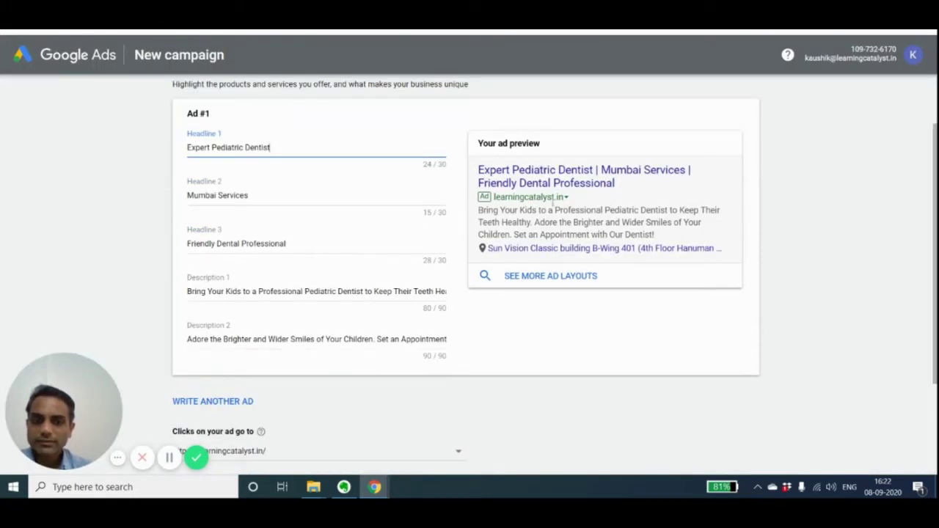
pyautogui.scroll(1, 389, 211)
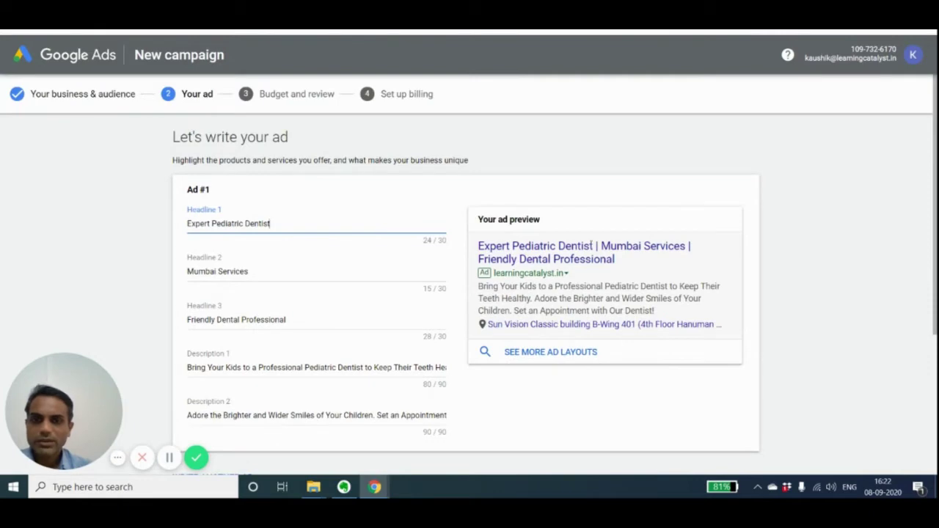
# Step: Continue past the ad text and the phone call settings of the new campaign
pyautogui.scroll(-3, 373, 285)
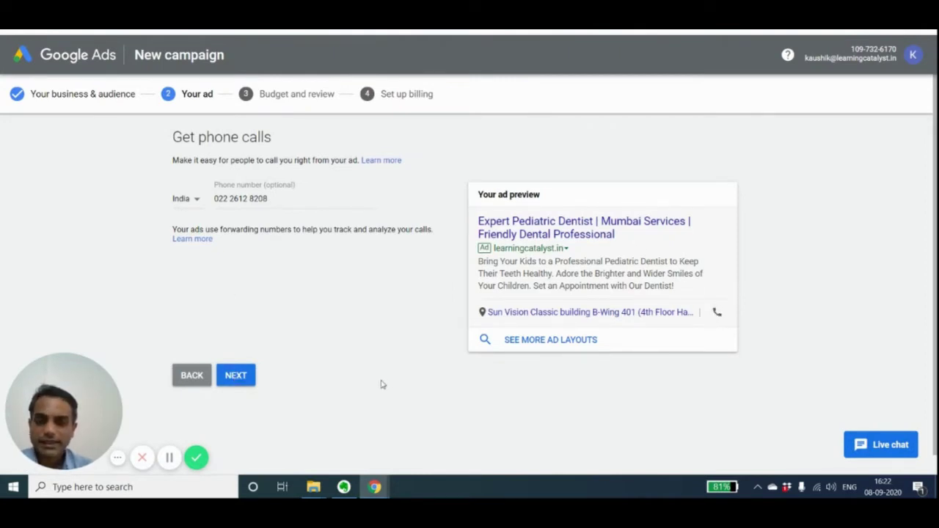
pyautogui.click(250, 378)
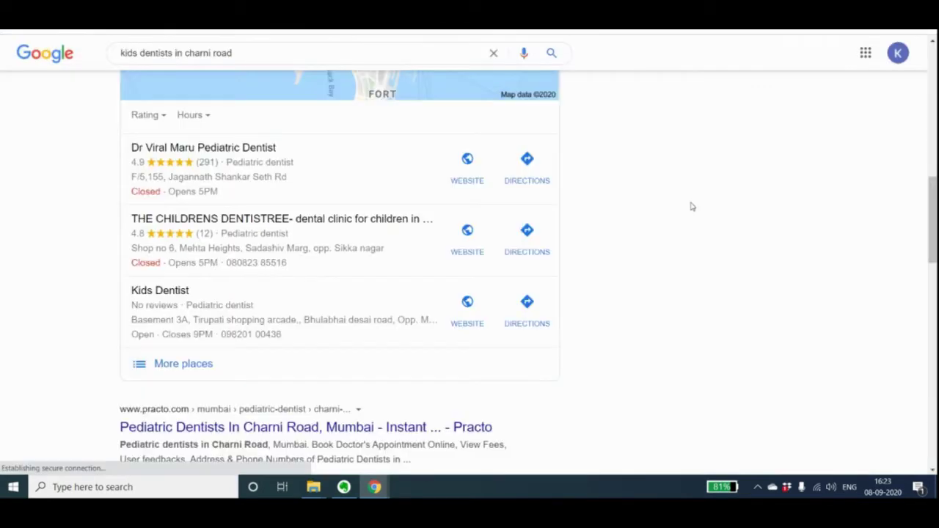
# Step: Switch to the Google results for "kids dentists in charni road" and examine the ads and the map listings
pyautogui.scroll(6, 711, 226)
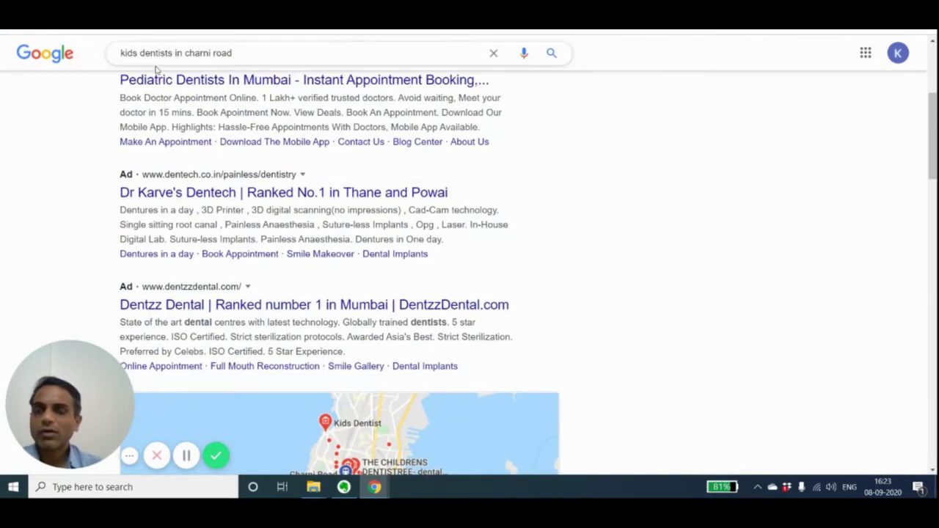
pyautogui.scroll(1, 625, 121)
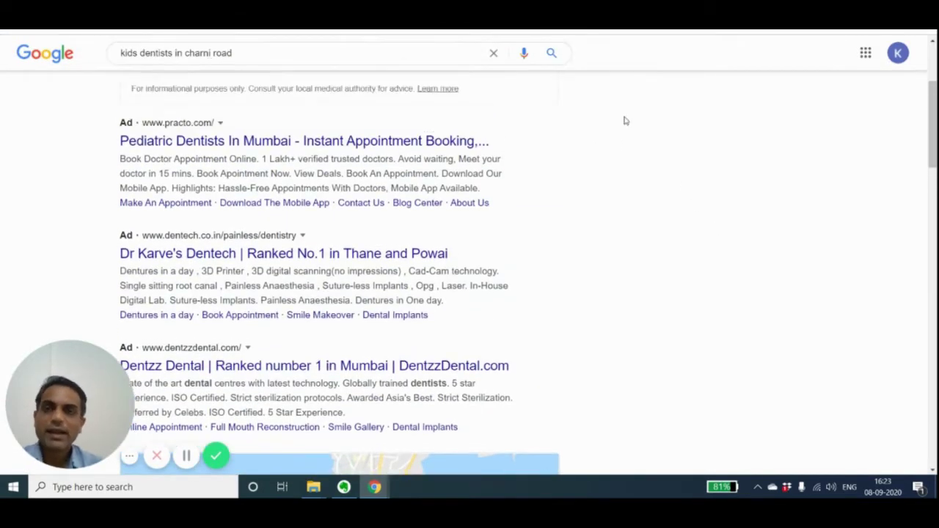
pyautogui.scroll(2, 625, 120)
pyautogui.scroll(-4, 633, 122)
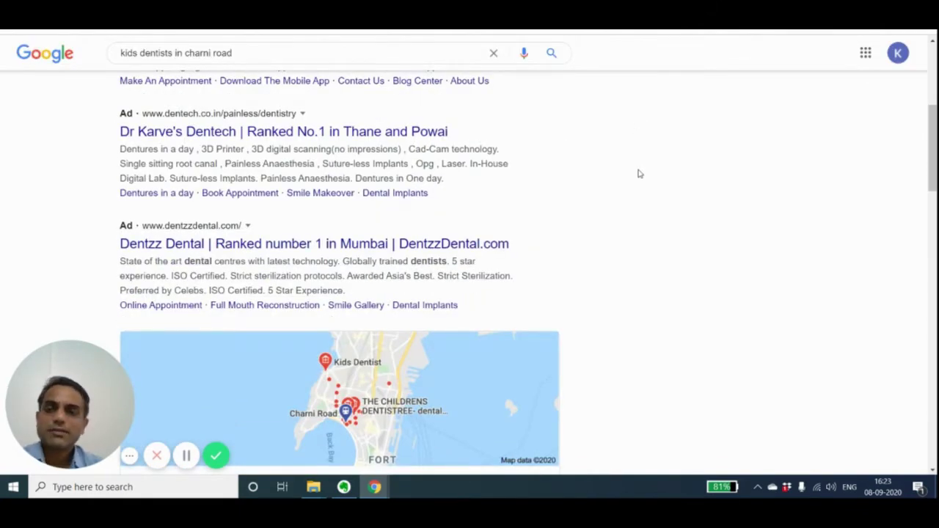
pyautogui.scroll(2, 637, 172)
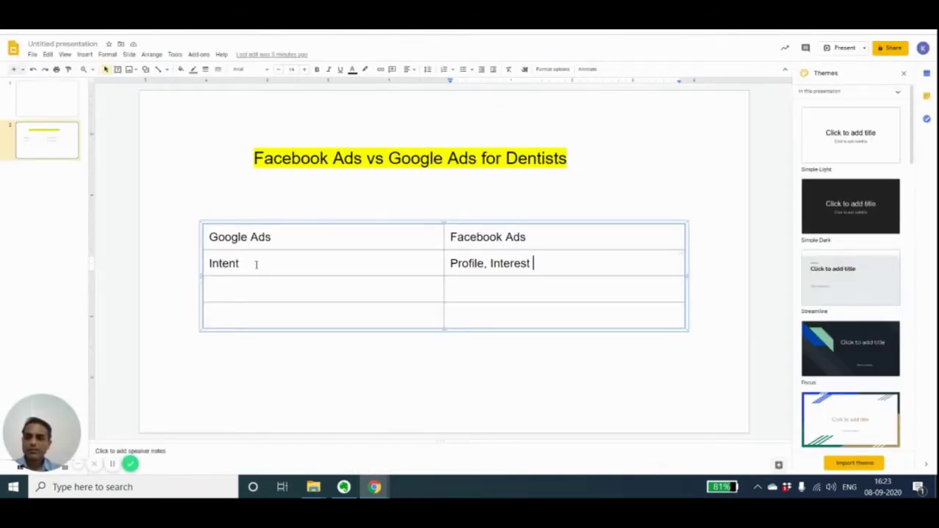
# Step: In the comparison slide's table, extend the Intent entry under Google Ads with ": Searching"
pyautogui.click(256, 264)
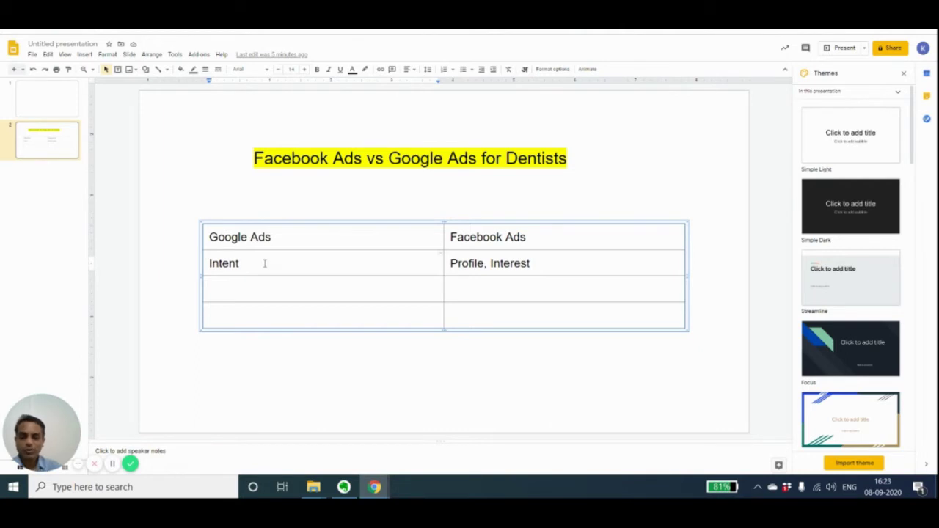
pyautogui.write(': Searching')
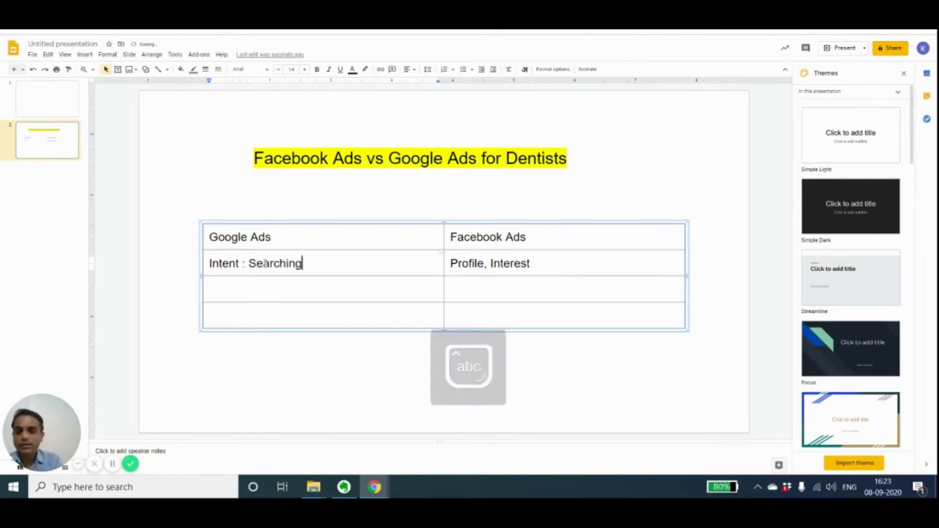
pyautogui.write('.')
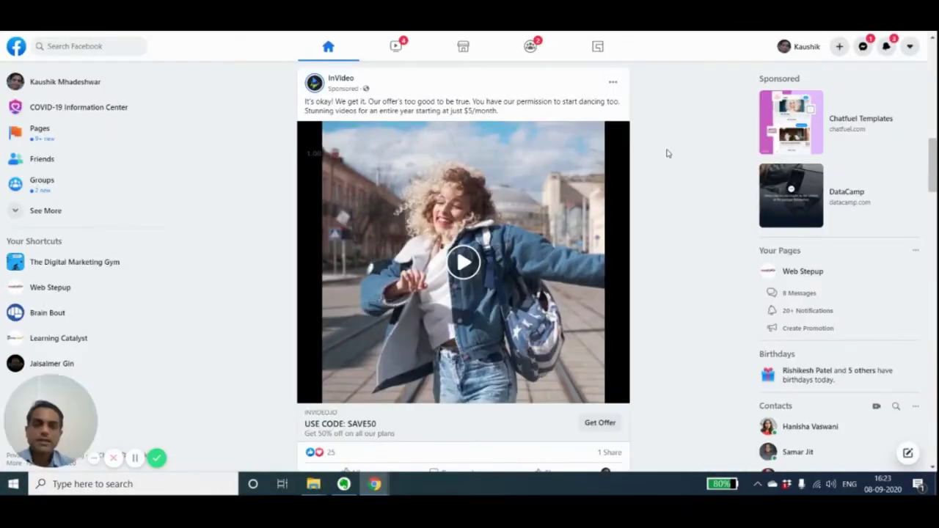
# Step: Switch to the Facebook news feed and examine how the sponsored InVideo post is placed among friends' posts
pyautogui.scroll(-3, 668, 152)
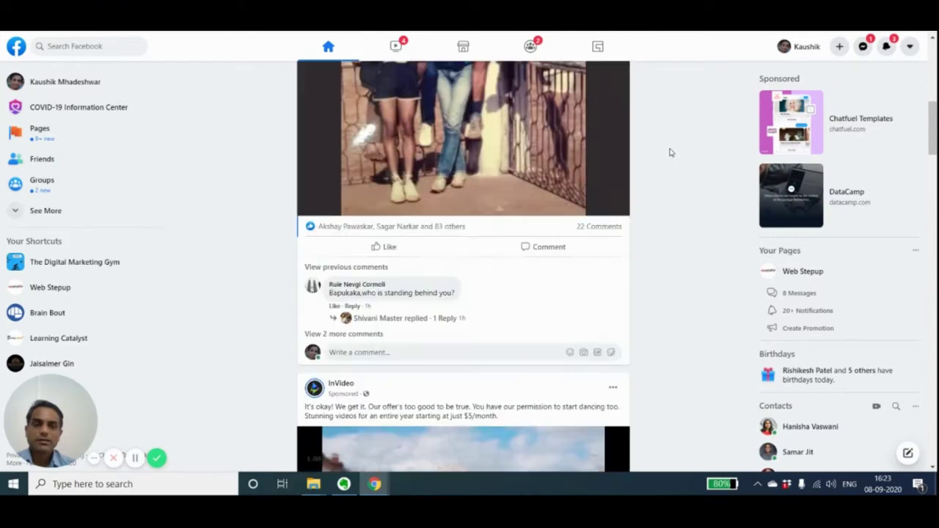
pyautogui.scroll(5, 669, 151)
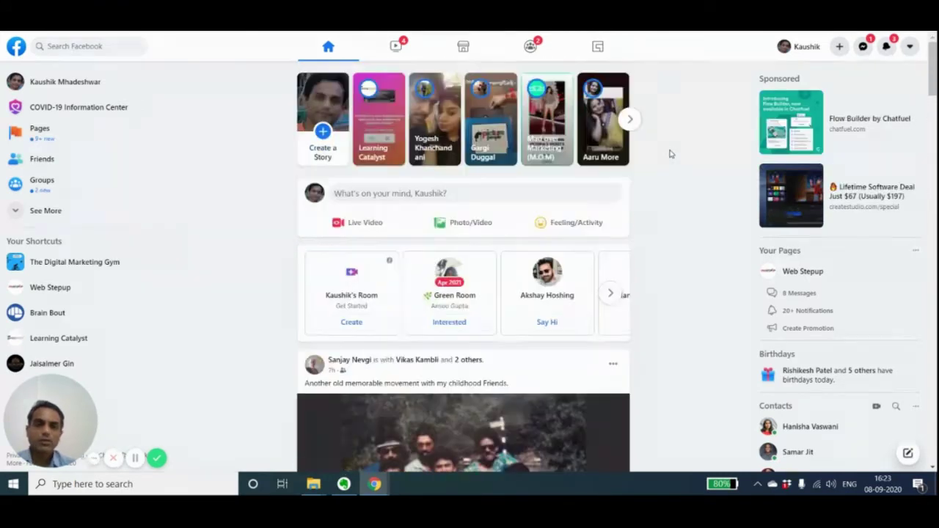
pyautogui.scroll(-3, 669, 153)
pyautogui.scroll(3, 669, 153)
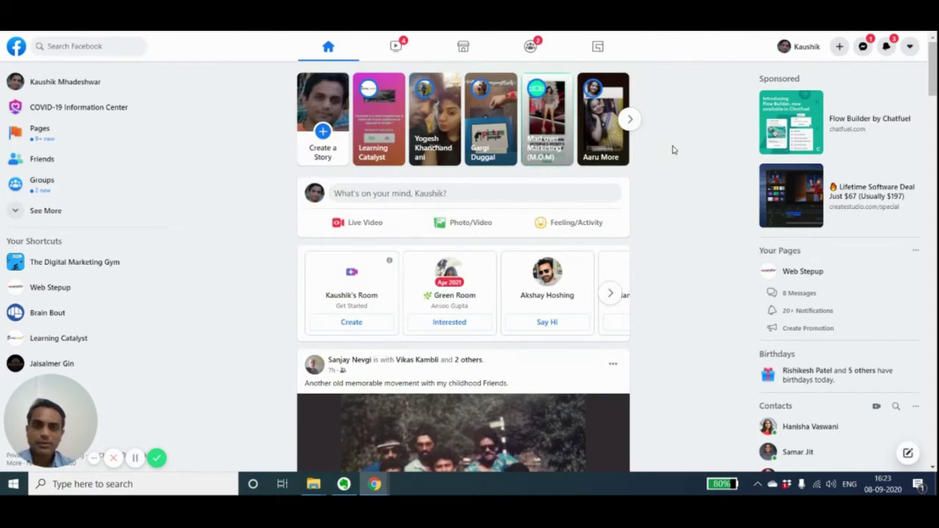
pyautogui.scroll(-2, 675, 152)
pyautogui.scroll(-1, 679, 154)
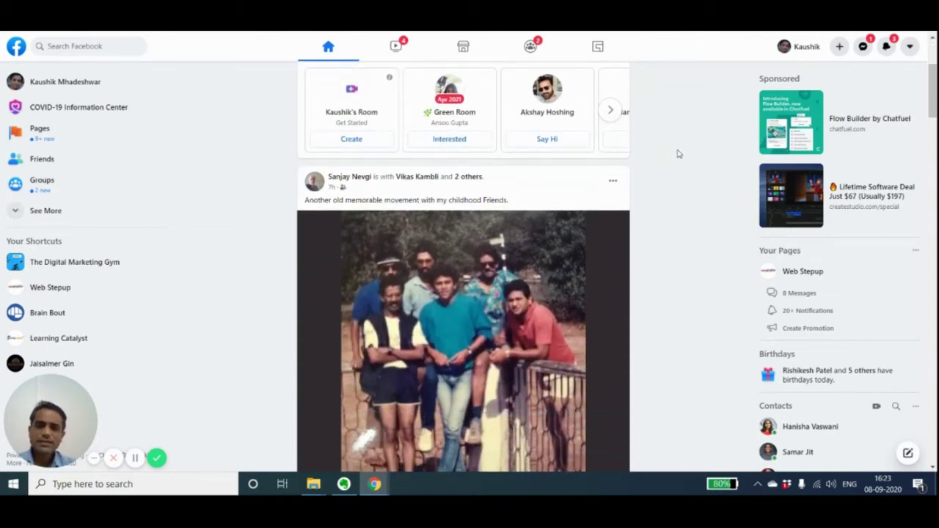
pyautogui.scroll(-3, 681, 154)
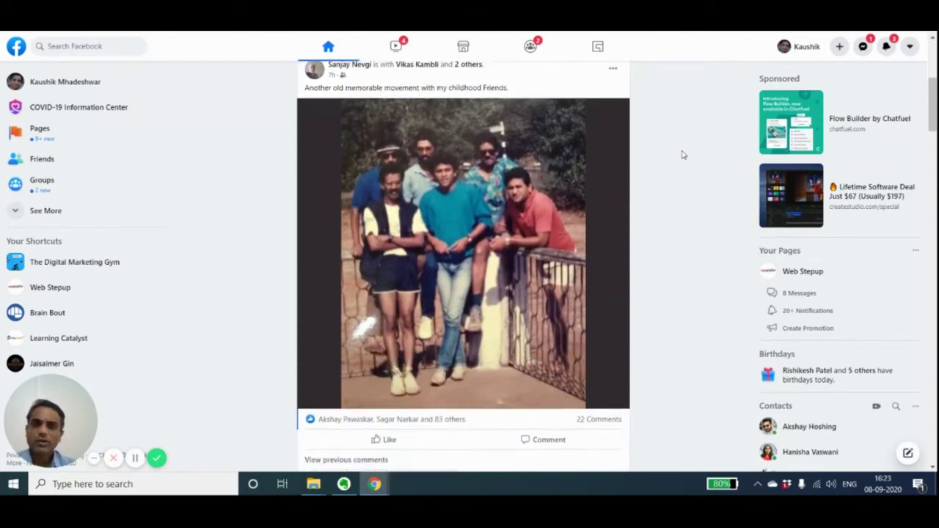
pyautogui.scroll(-3, 683, 155)
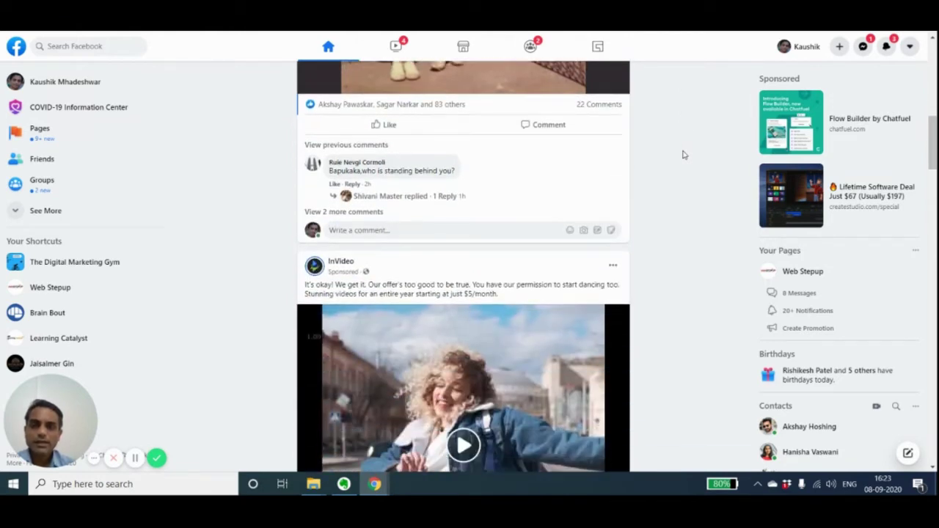
pyautogui.scroll(-2, 683, 155)
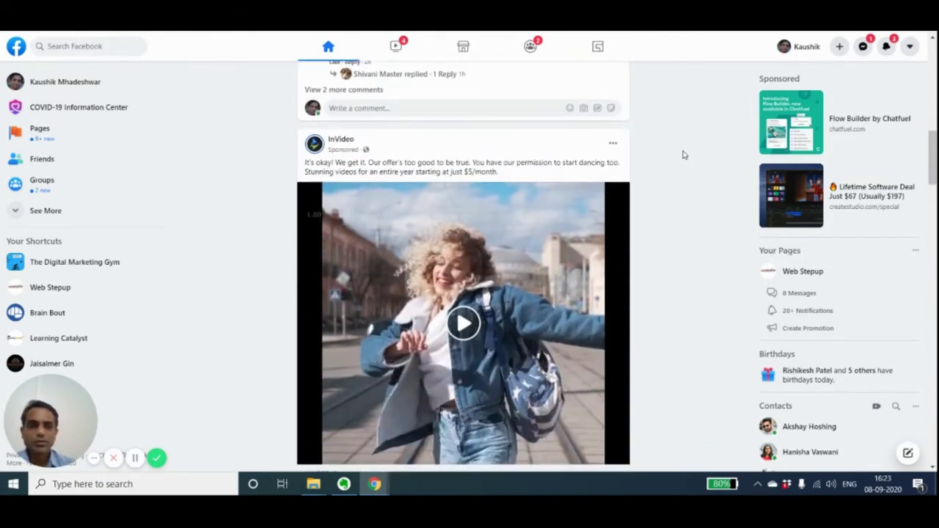
pyautogui.scroll(-1, 683, 155)
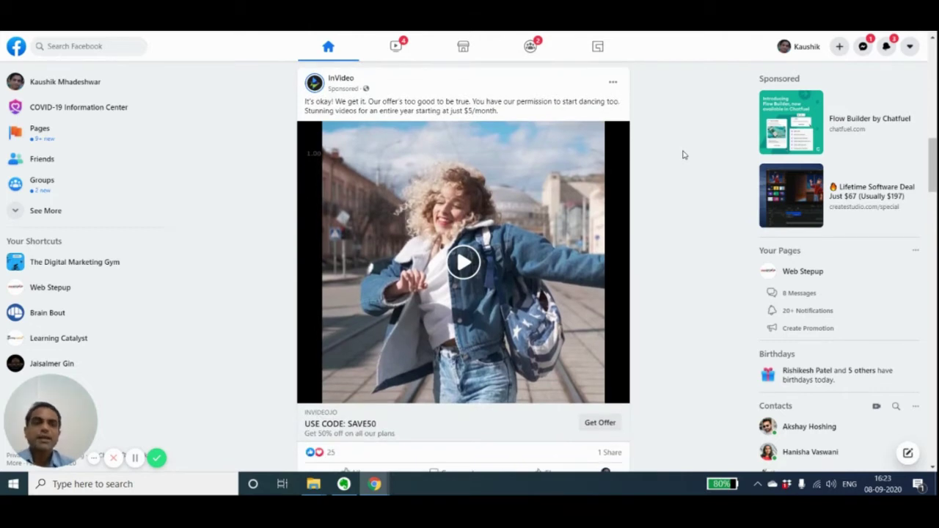
pyautogui.scroll(1, 683, 168)
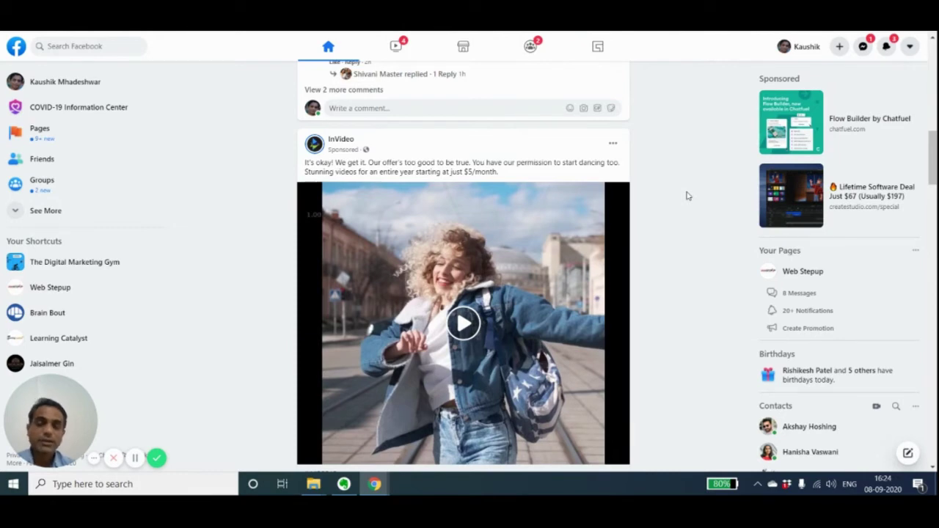
pyautogui.scroll(-1, 687, 196)
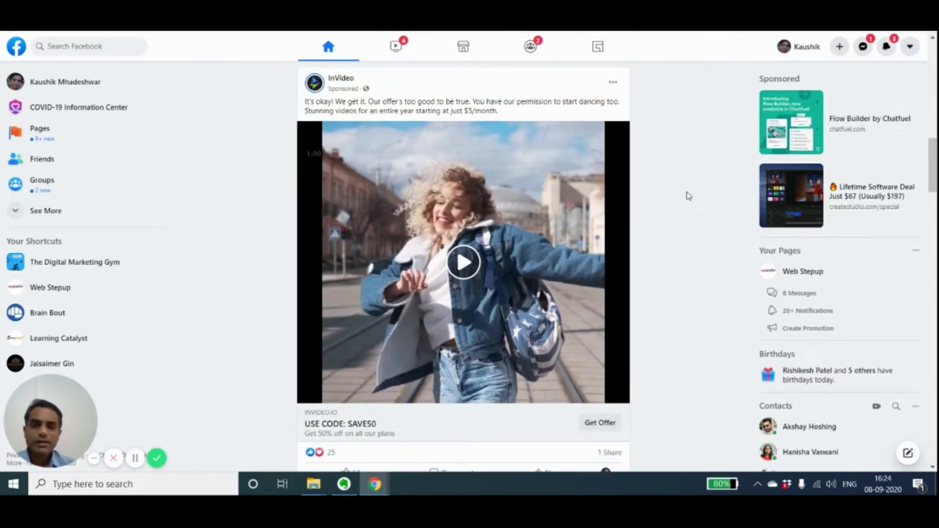
pyautogui.scroll(1, 685, 223)
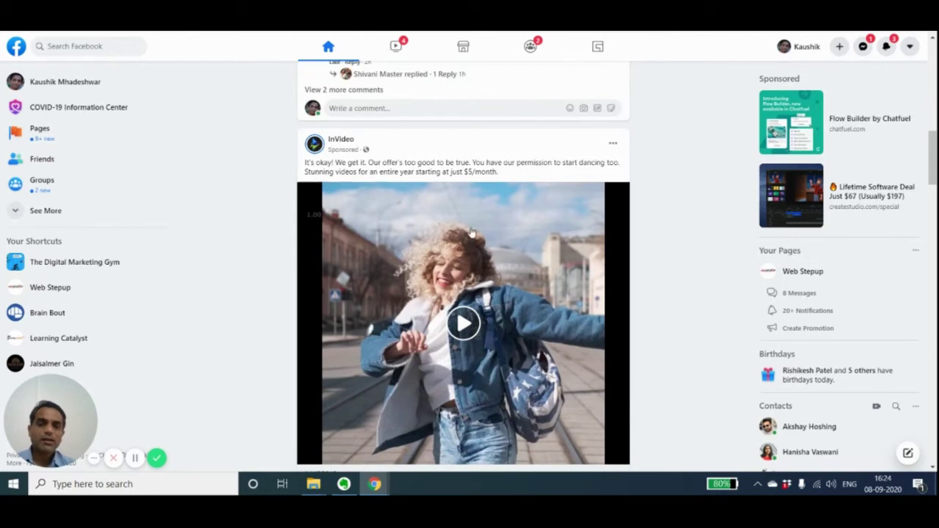
pyautogui.scroll(-1, 685, 205)
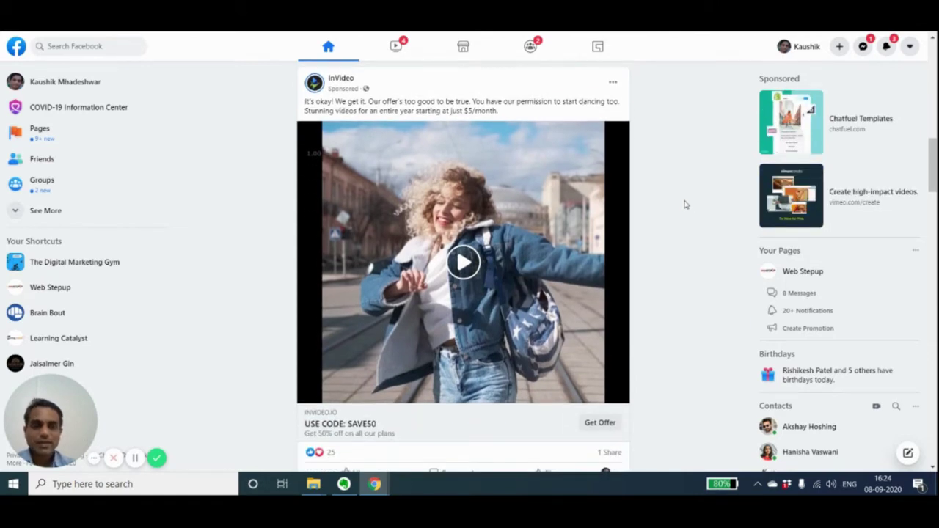
pyautogui.scroll(1, 684, 205)
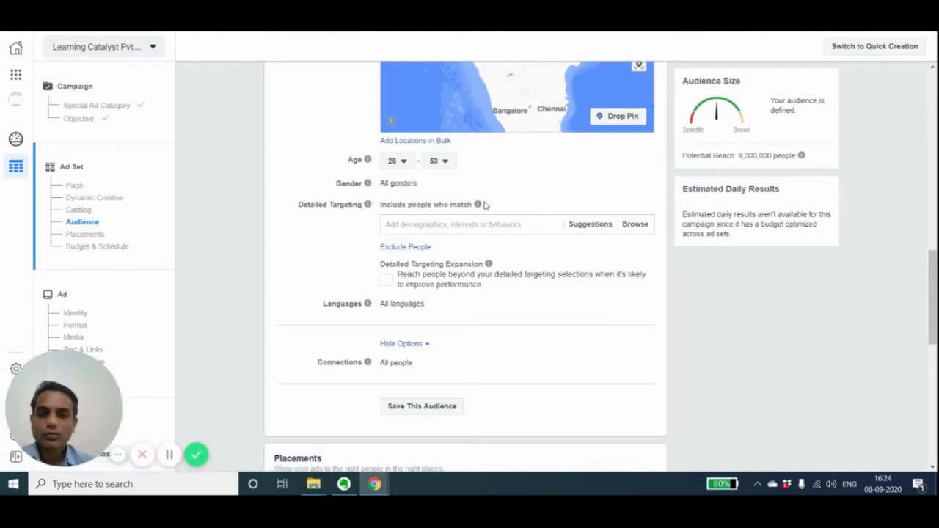
# Step: Switch to Facebook Ads Manager and review the ad set's page, catalog, audience location, age and detailed targeting settings
pyautogui.scroll(4, 776, 152)
pyautogui.scroll(6, 869, 146)
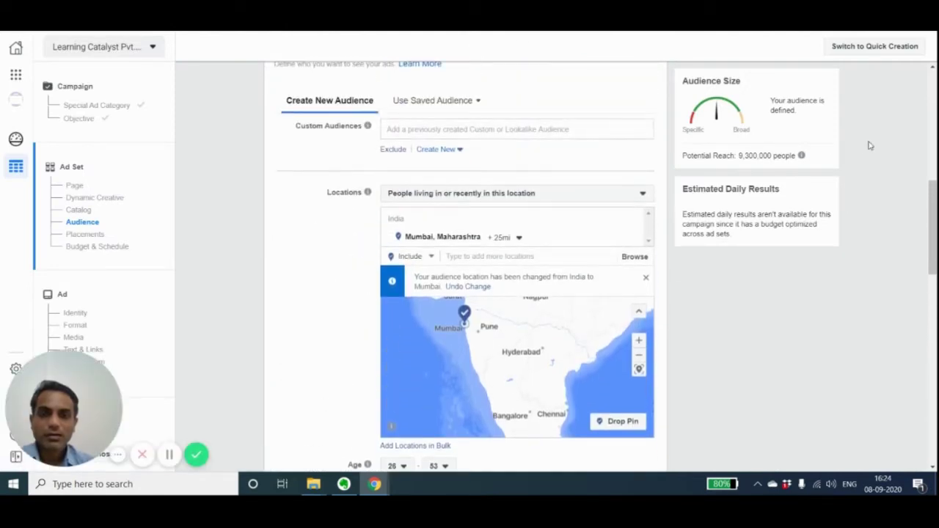
pyautogui.scroll(1, 869, 145)
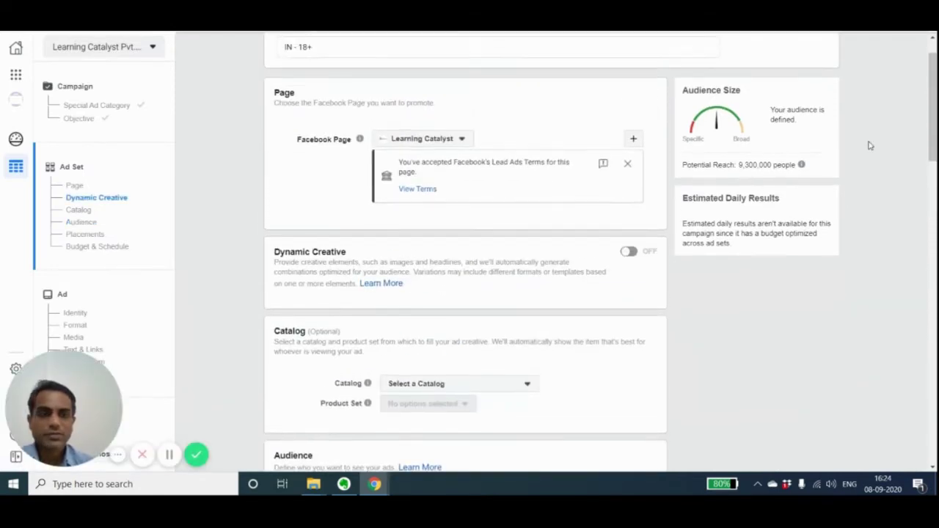
pyautogui.scroll(-4, 869, 146)
pyautogui.scroll(-1, 869, 146)
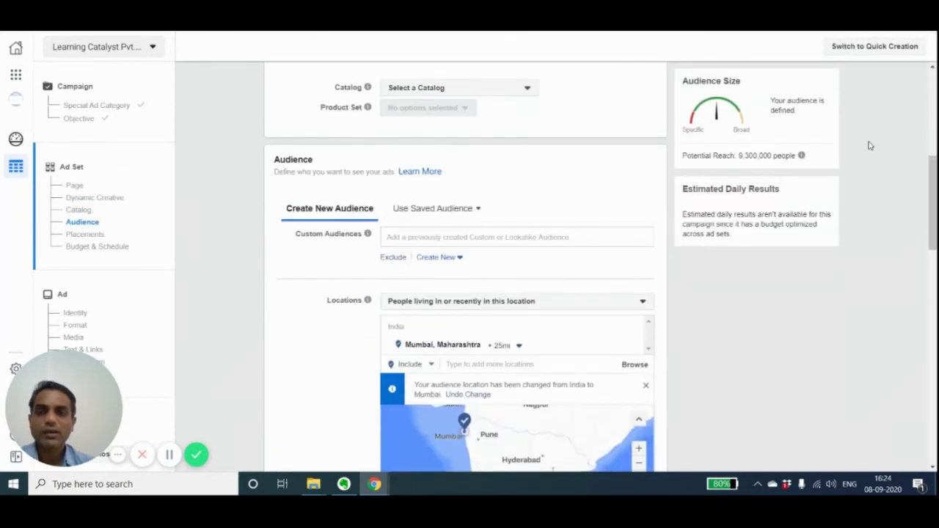
pyautogui.scroll(-3, 869, 145)
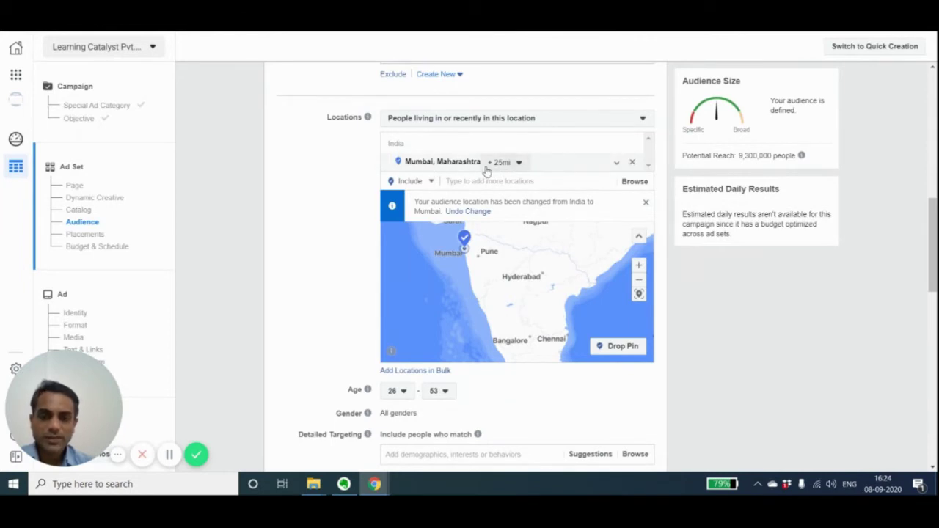
pyautogui.scroll(-2, 512, 188)
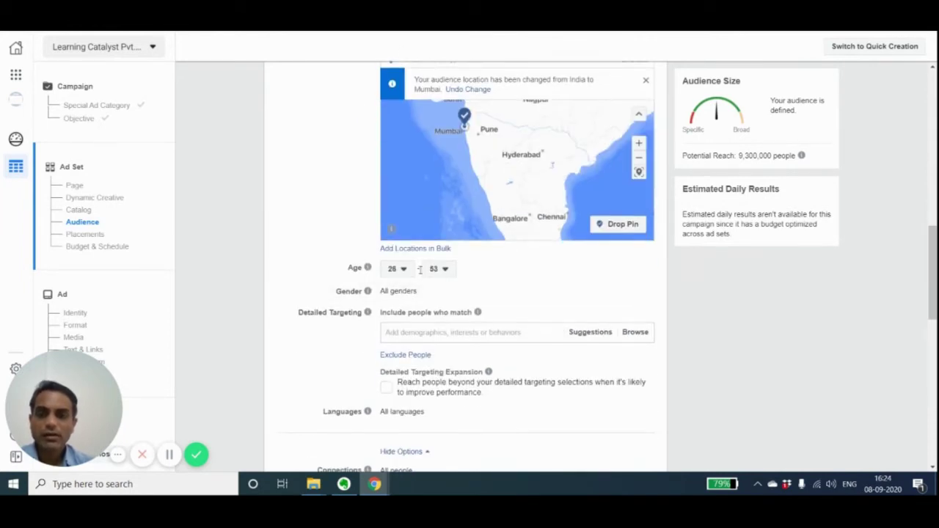
pyautogui.scroll(-1, 399, 278)
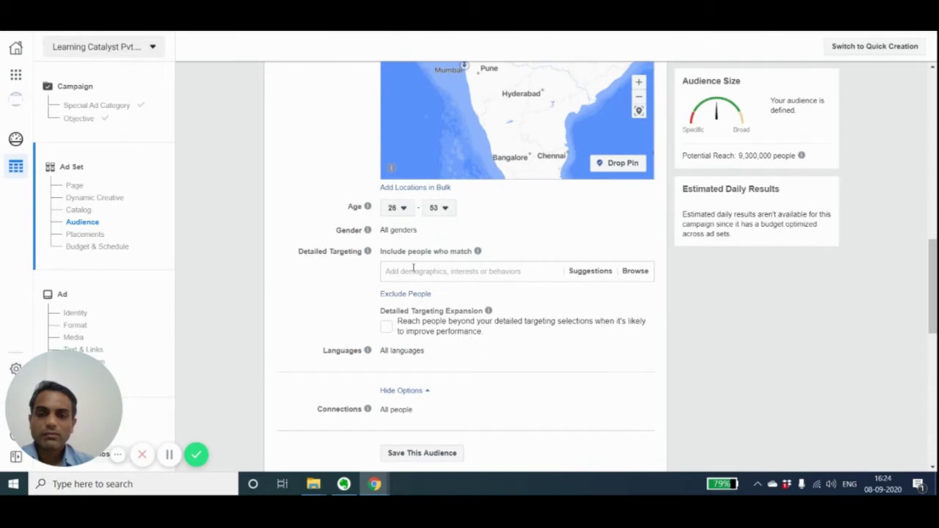
# Step: Set the audience age range to 30–45
pyautogui.click(403, 214)
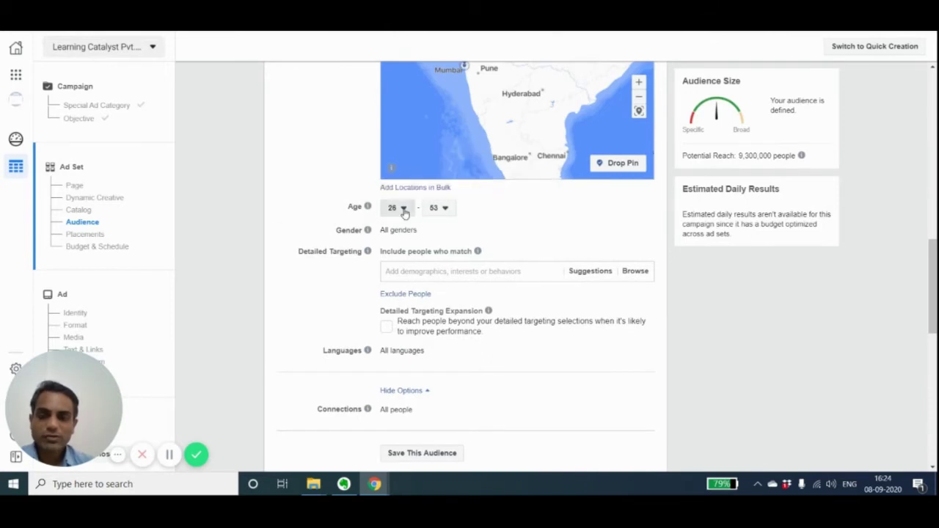
pyautogui.scroll(-3, 406, 342)
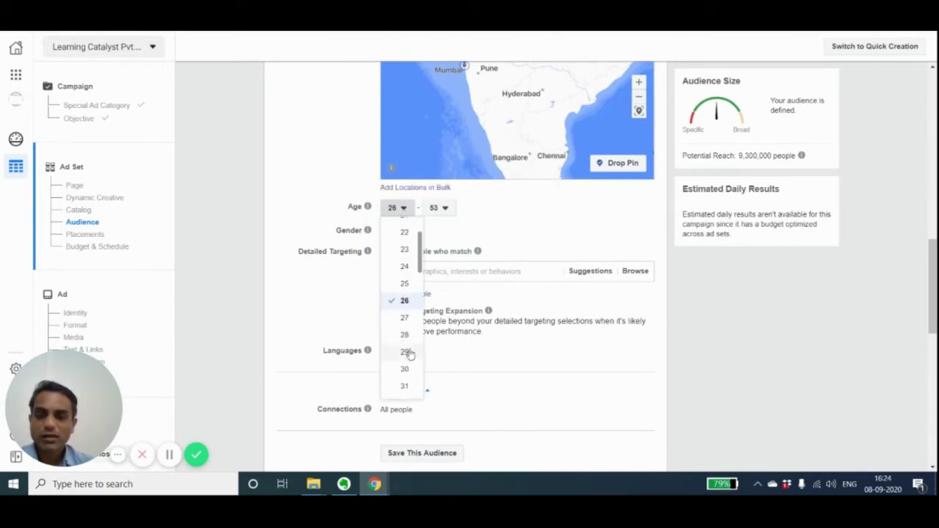
pyautogui.click(405, 308)
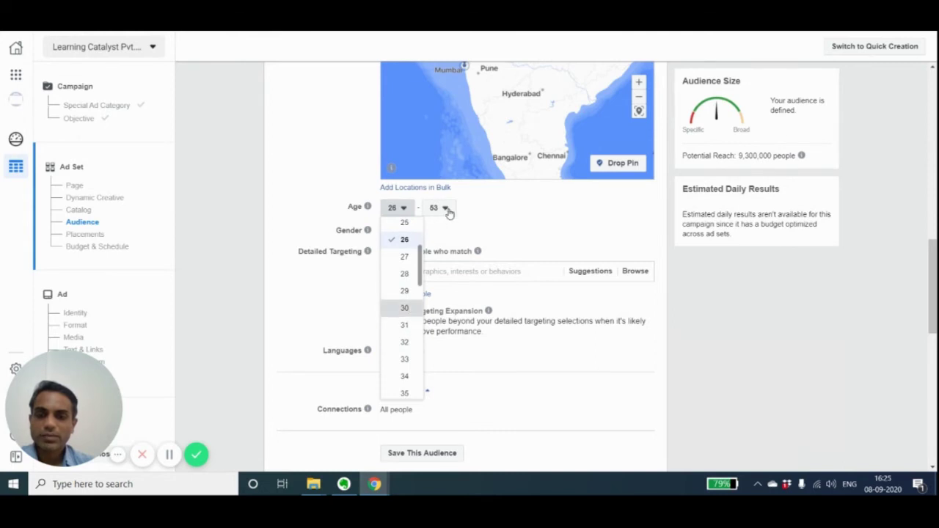
pyautogui.click(440, 210)
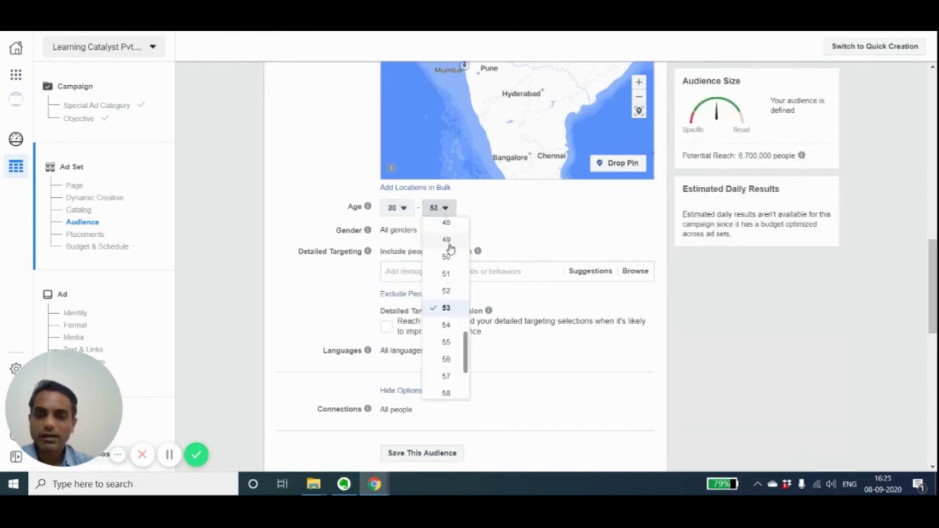
pyautogui.scroll(2, 445, 240)
pyautogui.click(445, 226)
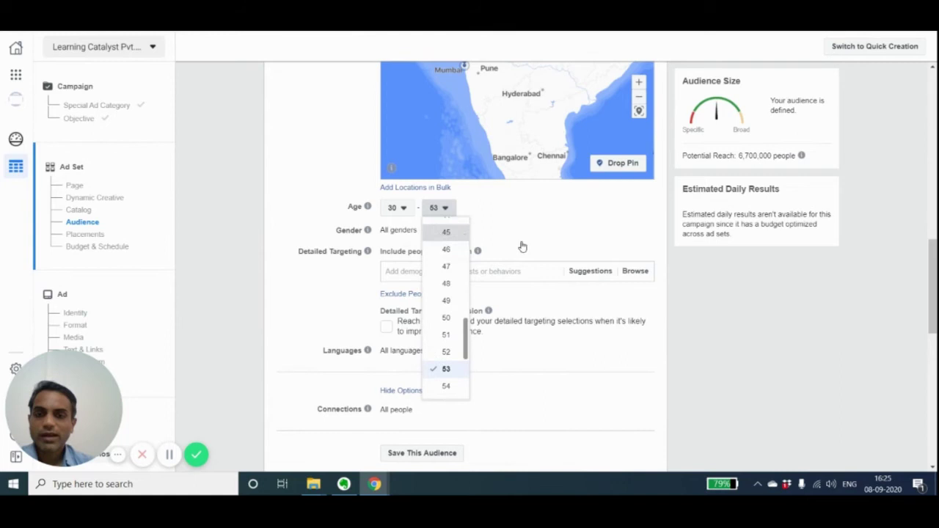
# Step: Add Parents with preteens (09-12 years) and Parents with preschoolers (03-05 years) to the audience's detailed targeting
pyautogui.click(468, 273)
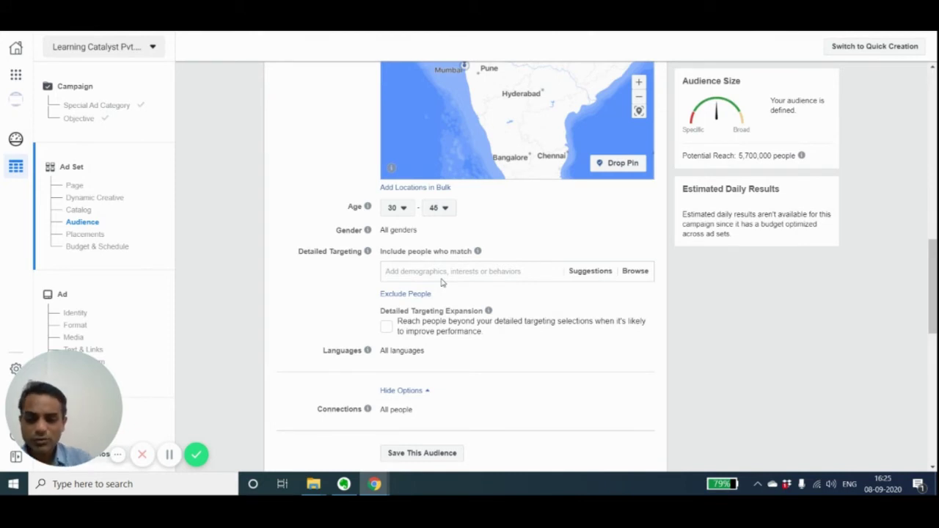
pyautogui.write('paren')
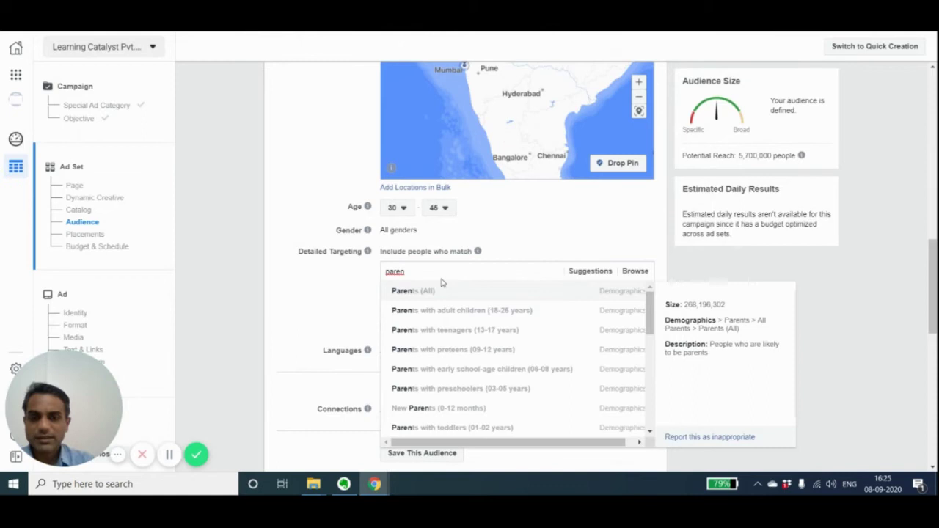
pyautogui.click(448, 355)
pyautogui.write('parents')
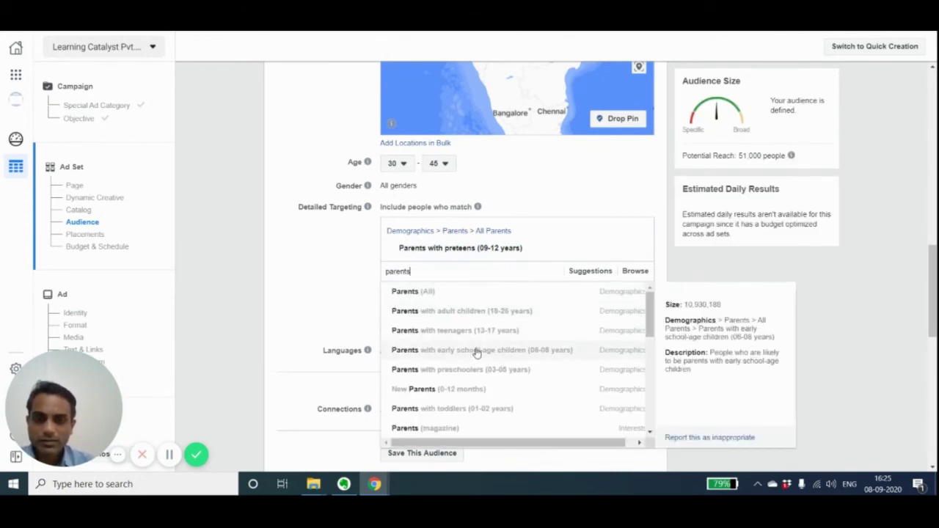
pyautogui.click(485, 371)
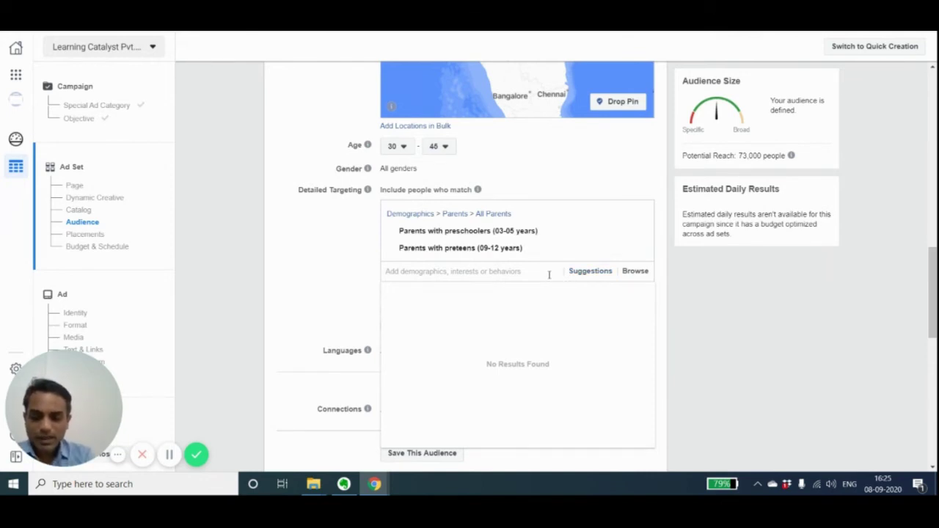
pyautogui.write('play')
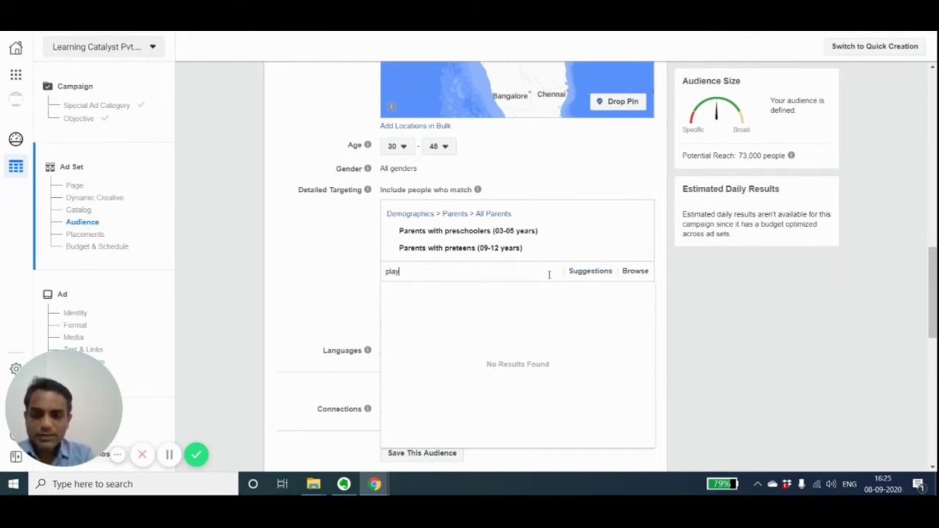
pyautogui.write('schoo')
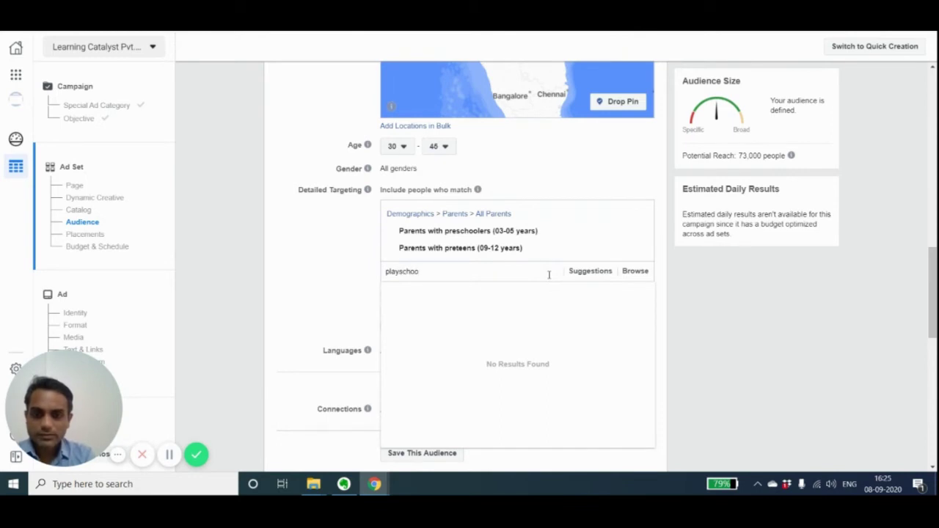
pyautogui.press('BackSpace')
pyautogui.press('BackSpace')
pyautogui.press('BackSpace')
pyautogui.press('BackSpace')
pyautogui.press('BackSpace')
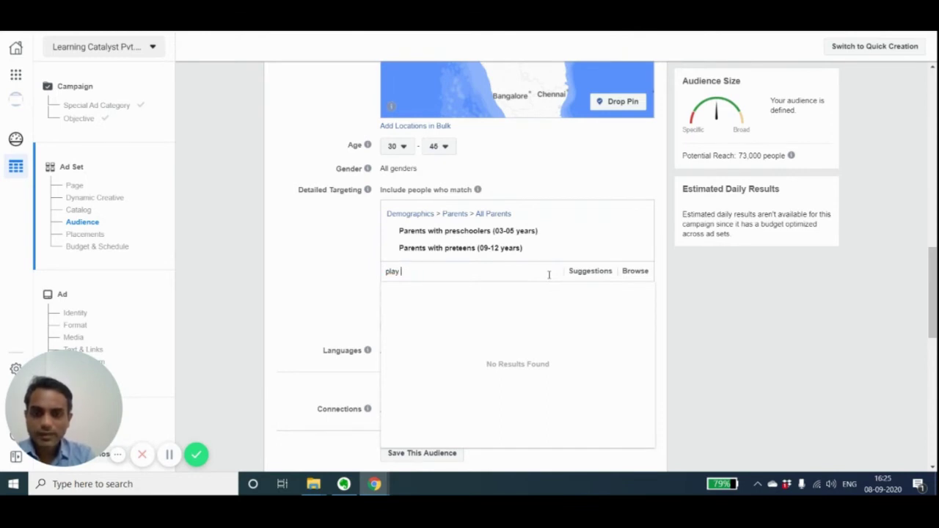
pyautogui.press('BackSpace')
pyautogui.press('BackSpace')
pyautogui.press('BackSpace')
pyautogui.press('BackSpace')
# Step: Add the interests KidZania and Tree house to the audience's detailed targeting
pyautogui.write('kidzani')
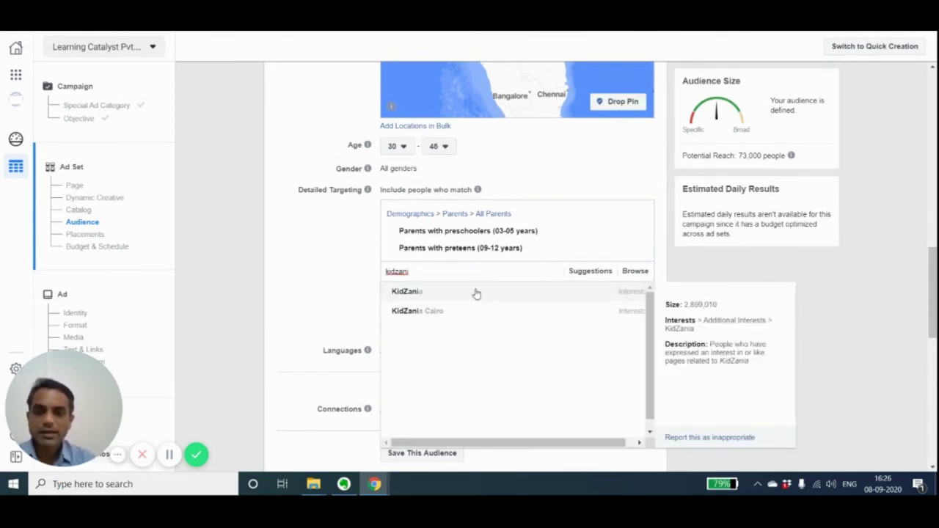
pyautogui.click(469, 292)
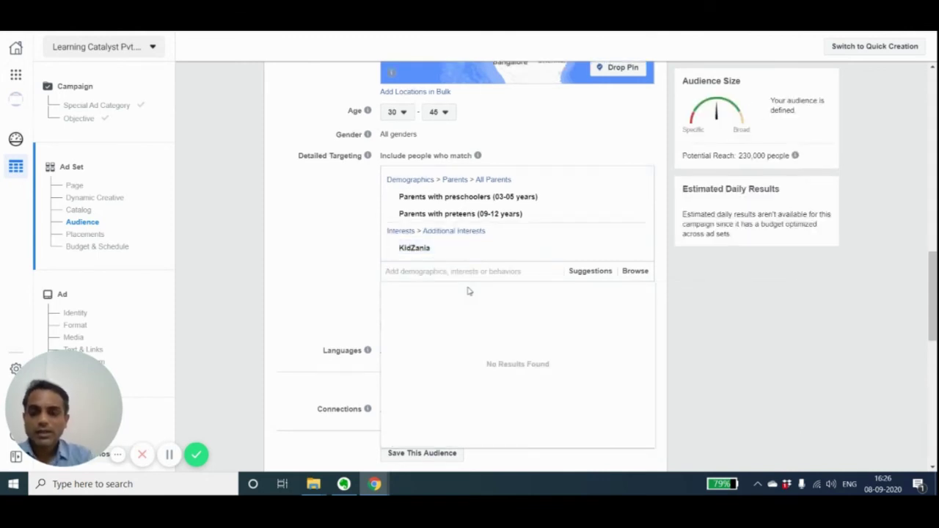
pyautogui.write('tree')
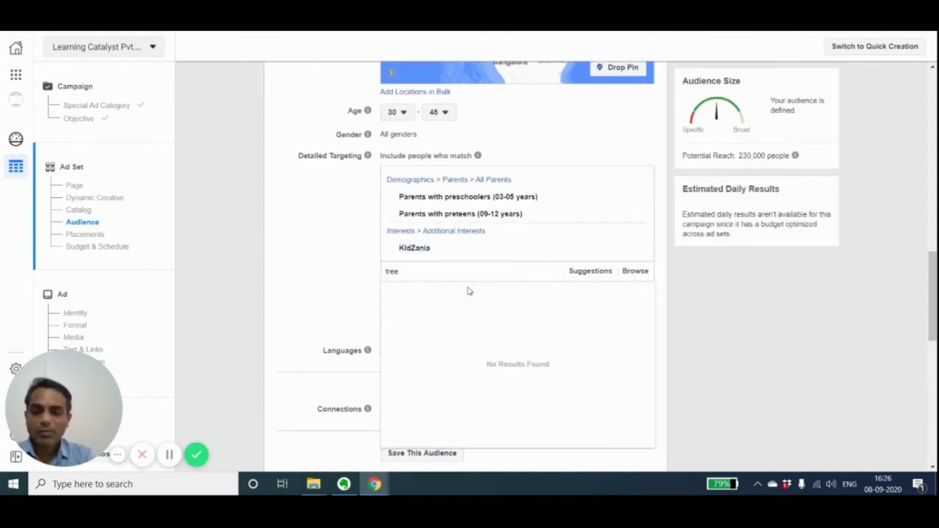
pyautogui.write(' hou')
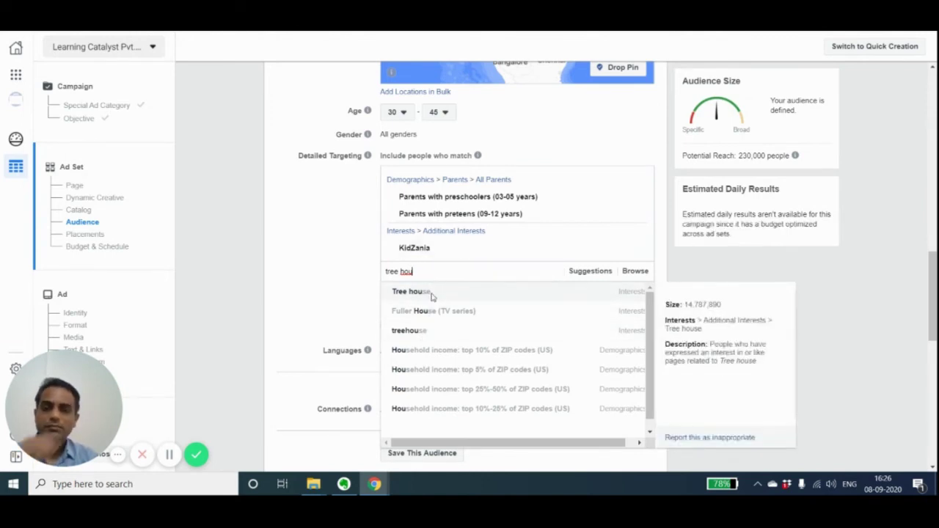
pyautogui.click(432, 295)
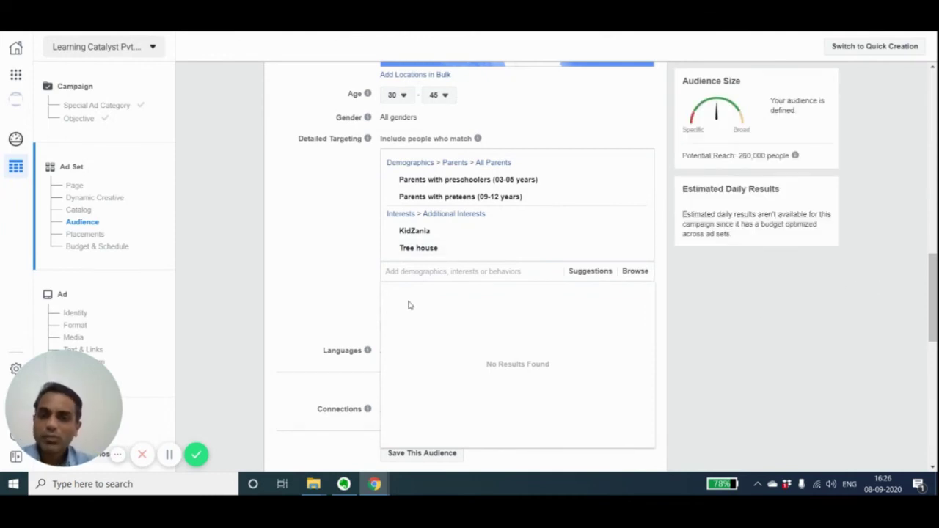
# Step: Review the ad set's audience location, age range and detailed targeting alongside the audience size estimate
pyautogui.moveTo(464, 233)
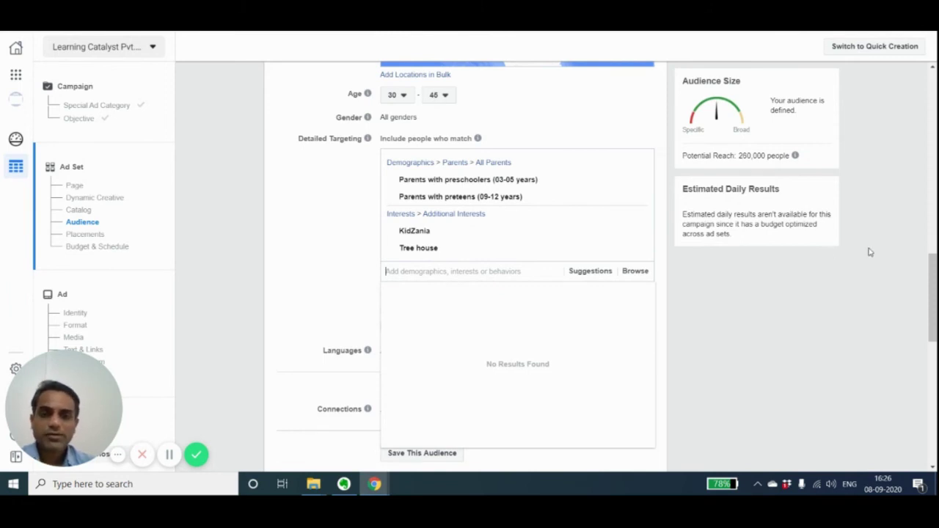
pyautogui.scroll(4, 870, 252)
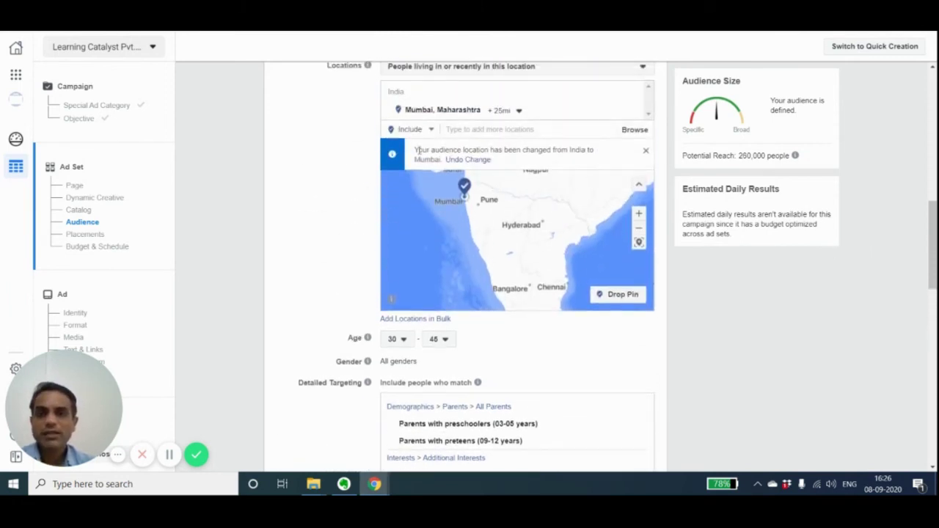
pyautogui.scroll(1, 418, 150)
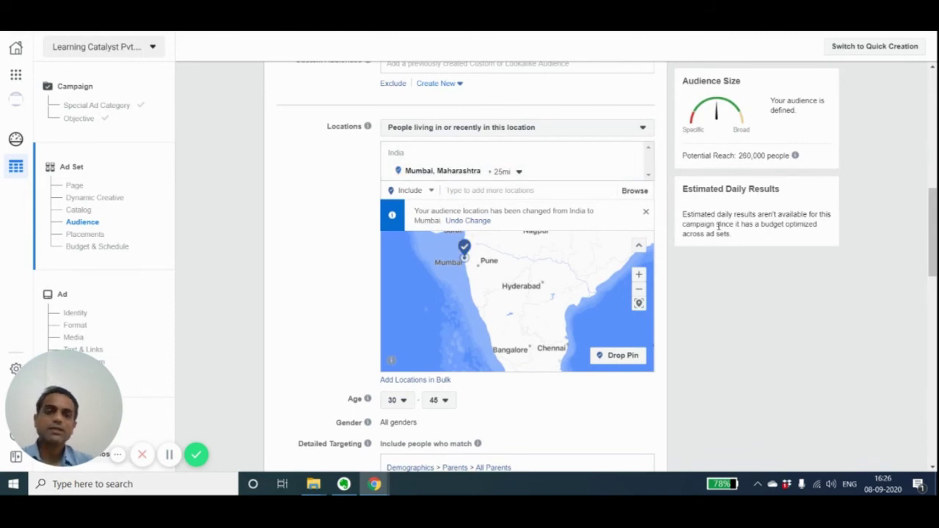
pyautogui.scroll(-1, 857, 273)
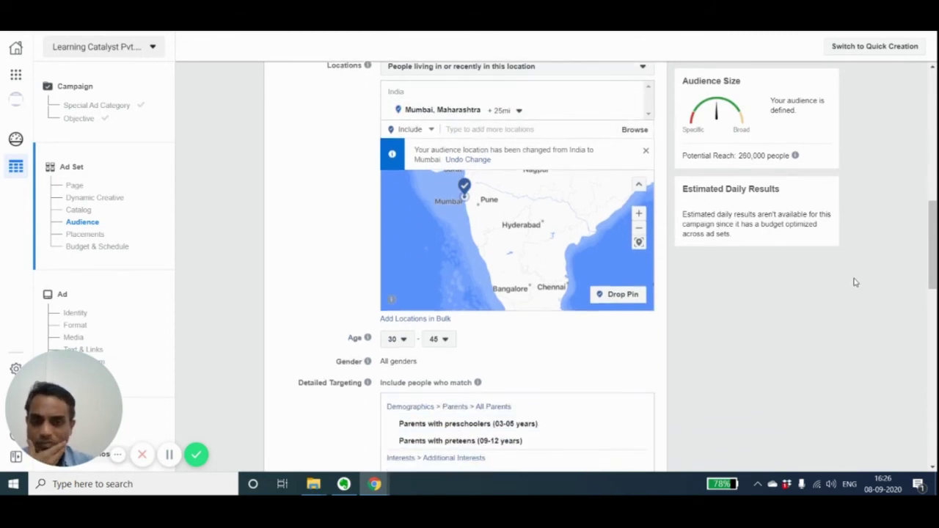
pyautogui.scroll(-2, 855, 282)
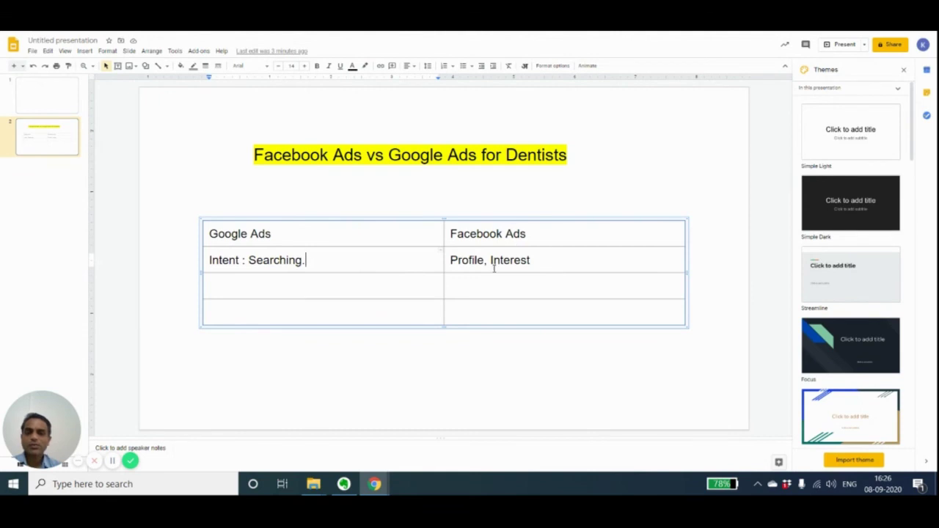
# Step: Switch to the Google Slides comparison table and enter "More expensive" under Google Ads in the row below Intent
pyautogui.click(538, 259)
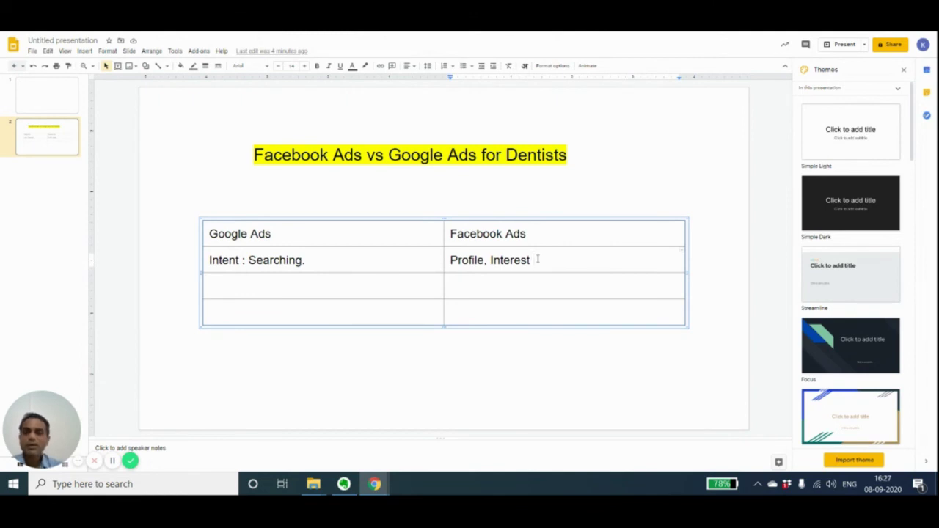
pyautogui.click(424, 283)
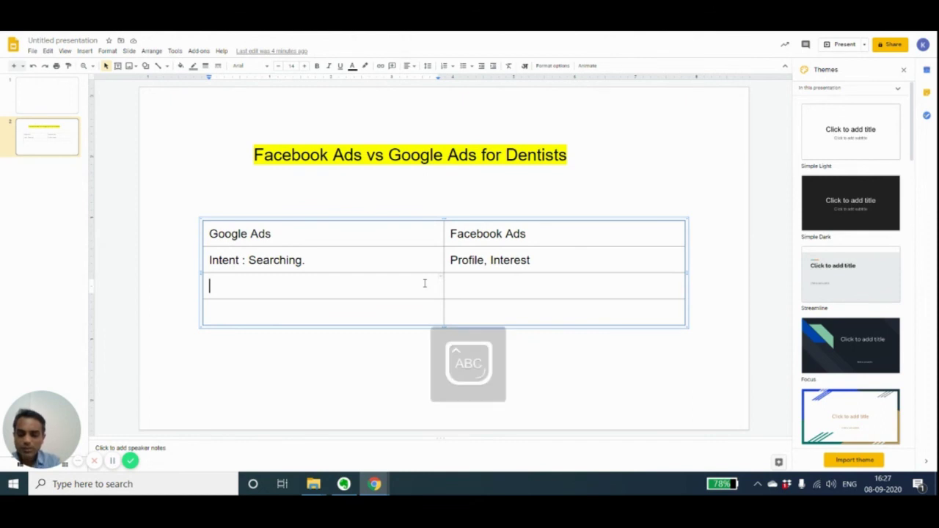
pyautogui.write('Co')
pyautogui.press('BackSpace')
pyautogui.press('BackSpace')
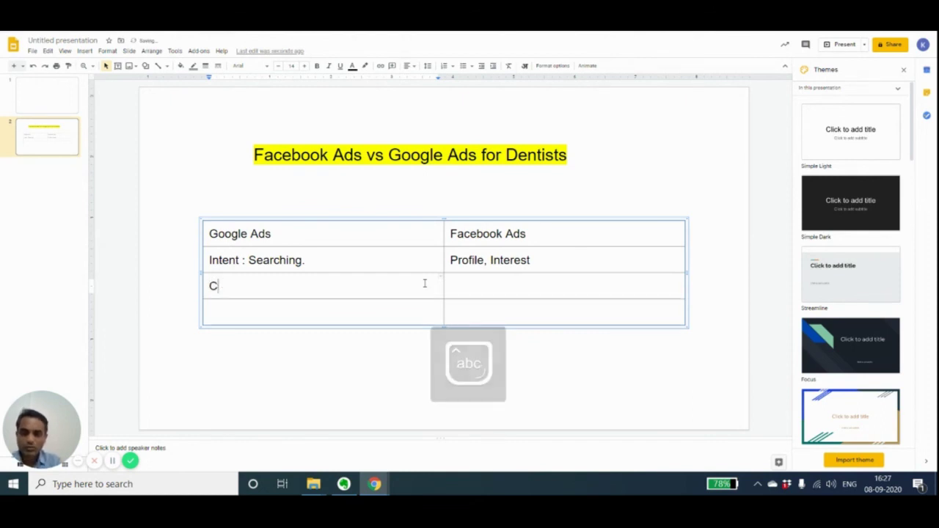
pyautogui.write('More expensive')
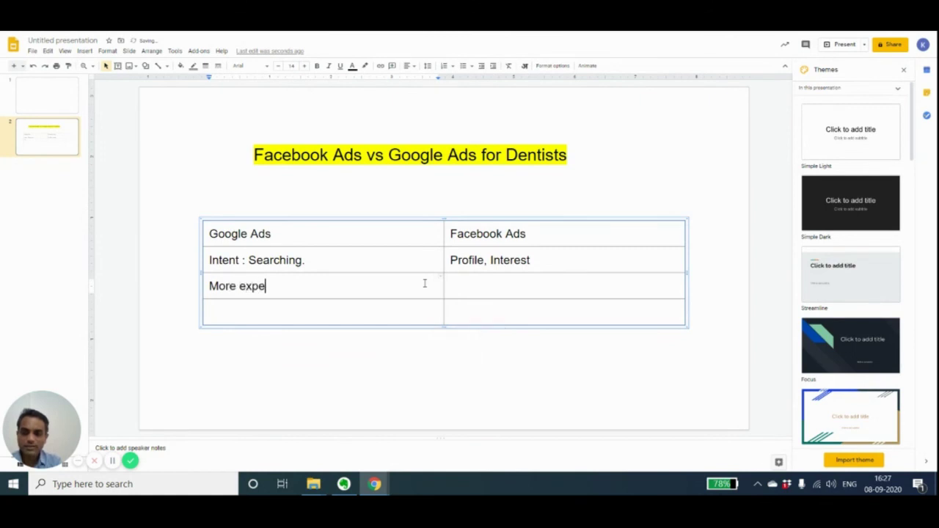
pyautogui.press('BackSpace')
pyautogui.press('BackSpace')
pyautogui.press('BackSpace')
pyautogui.press('BackSpace')
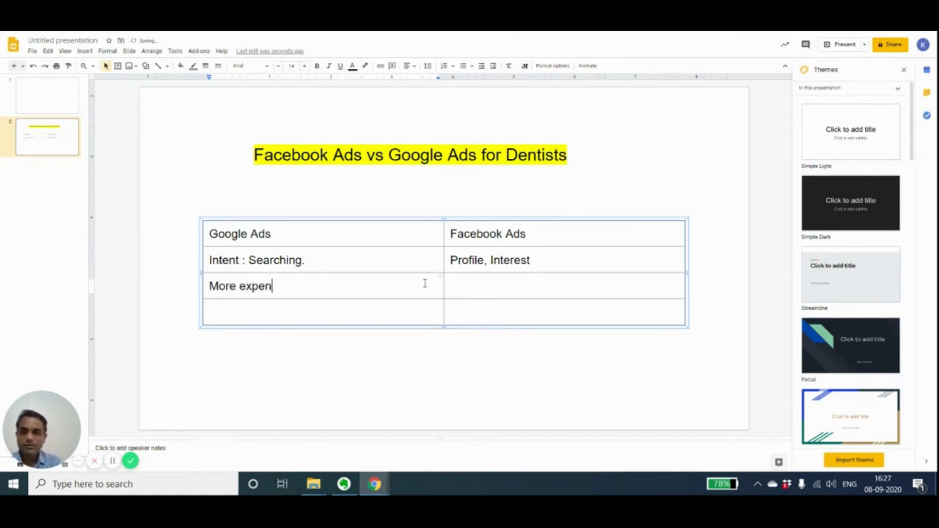
pyautogui.write('siven')
pyautogui.press('BackSpace')
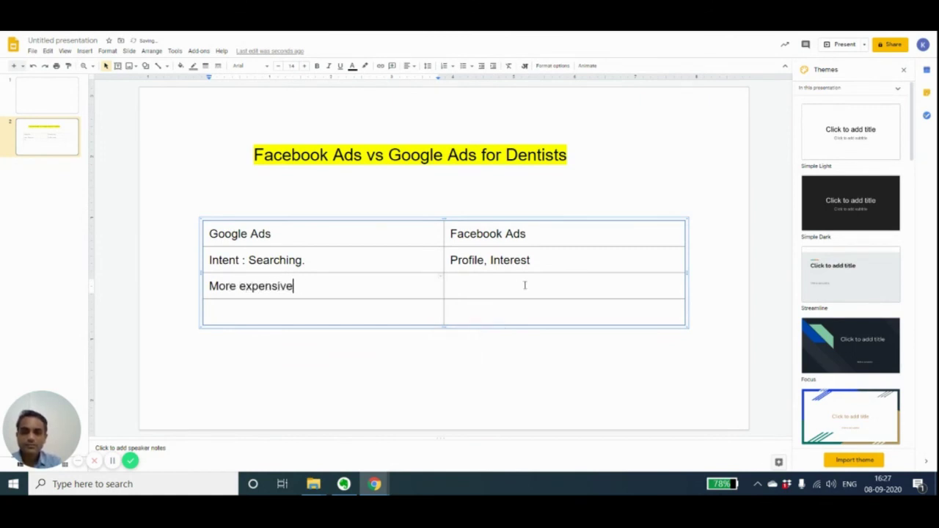
# Step: Enter "Less expensive" under Facebook Ads in the same row of the comparison table
pyautogui.click(525, 285)
pyautogui.write('Less')
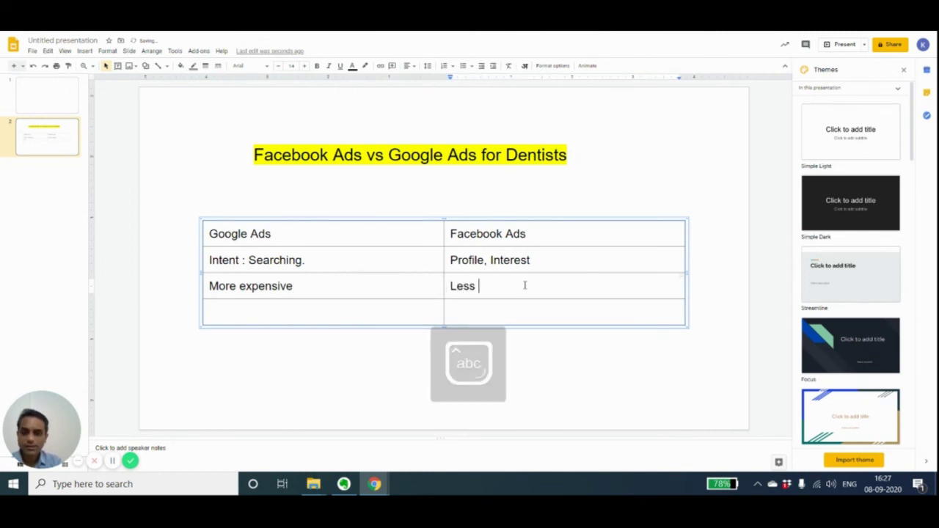
pyautogui.write(' spec')
pyautogui.press('BackSpace')
pyautogui.press('BackSpace')
pyautogui.press('BackSpace')
pyautogui.press('BackSpace')
pyautogui.write('es')
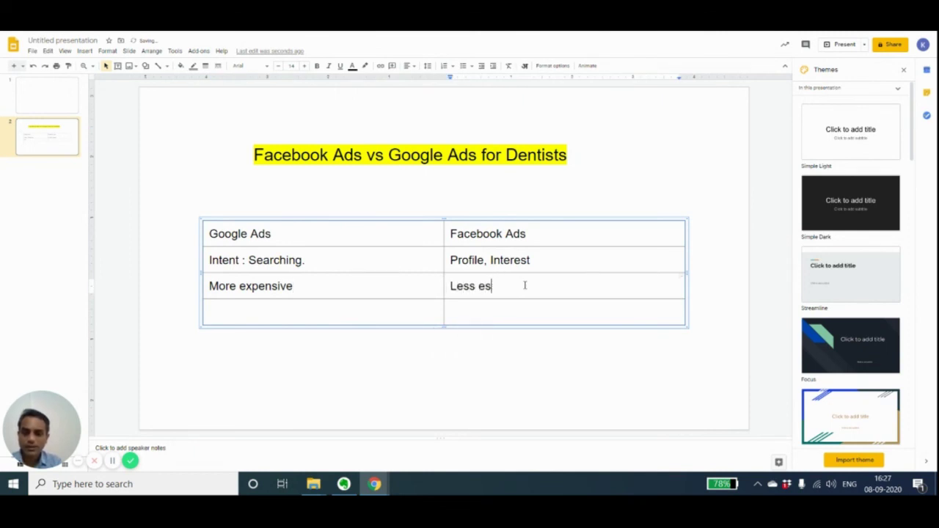
pyautogui.press('BackSpace')
pyautogui.write('xpensive')
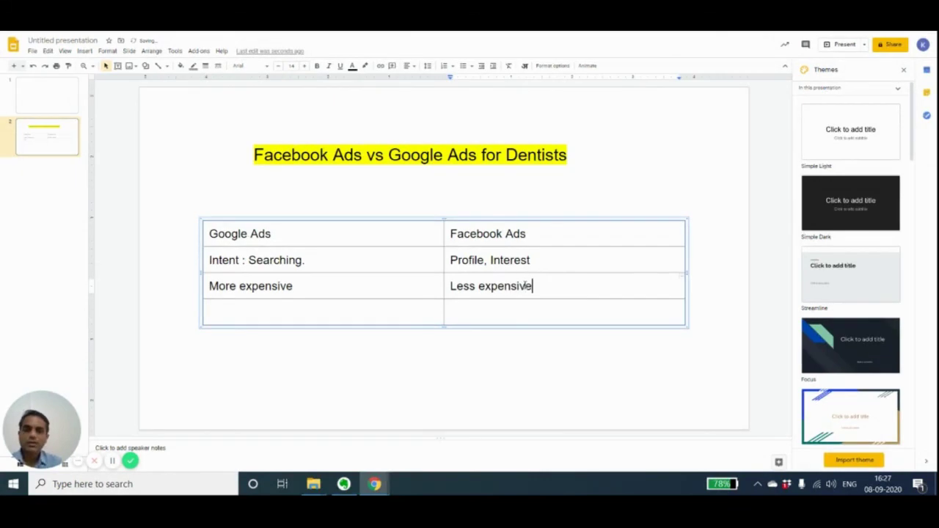